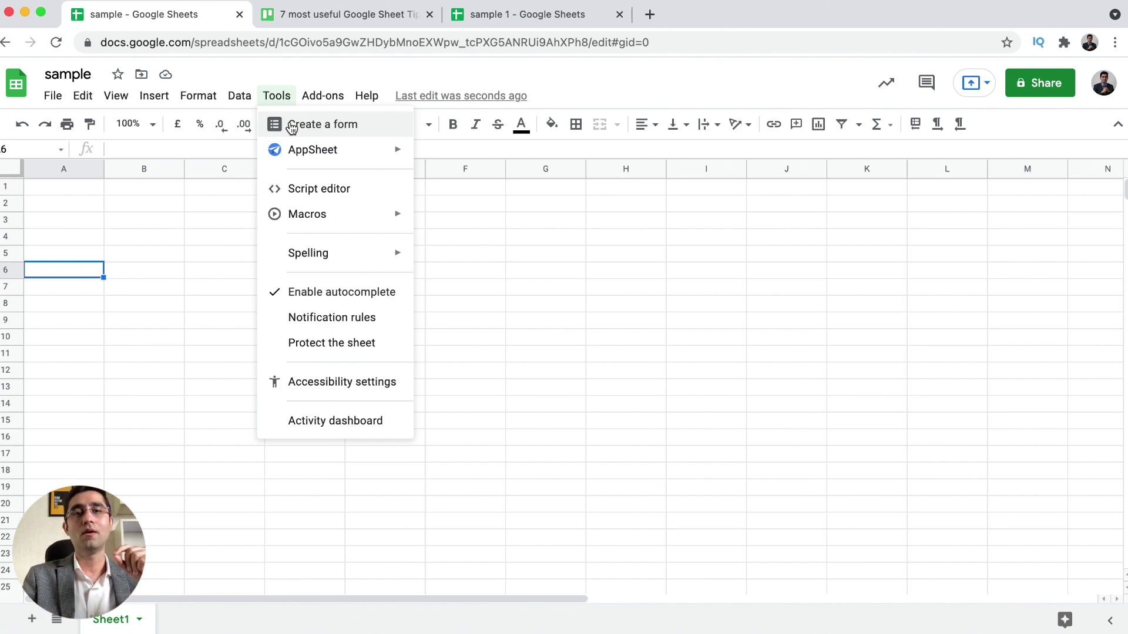
- Create a Google Form linked to the sample spreadsheet and open its editor
key(Escape)
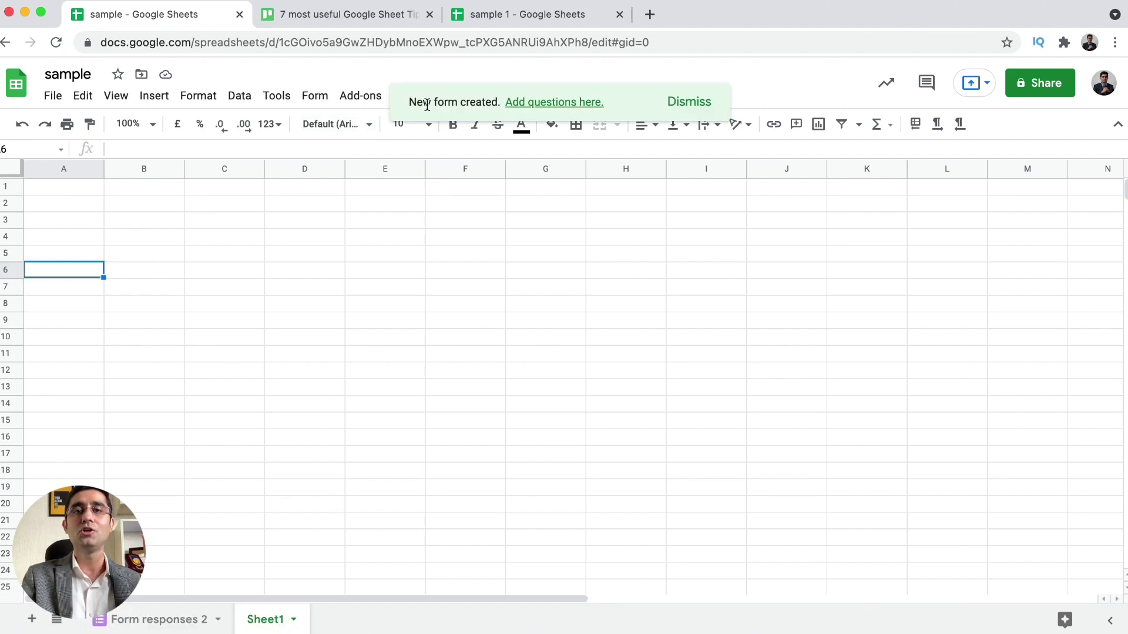
click(557, 103)
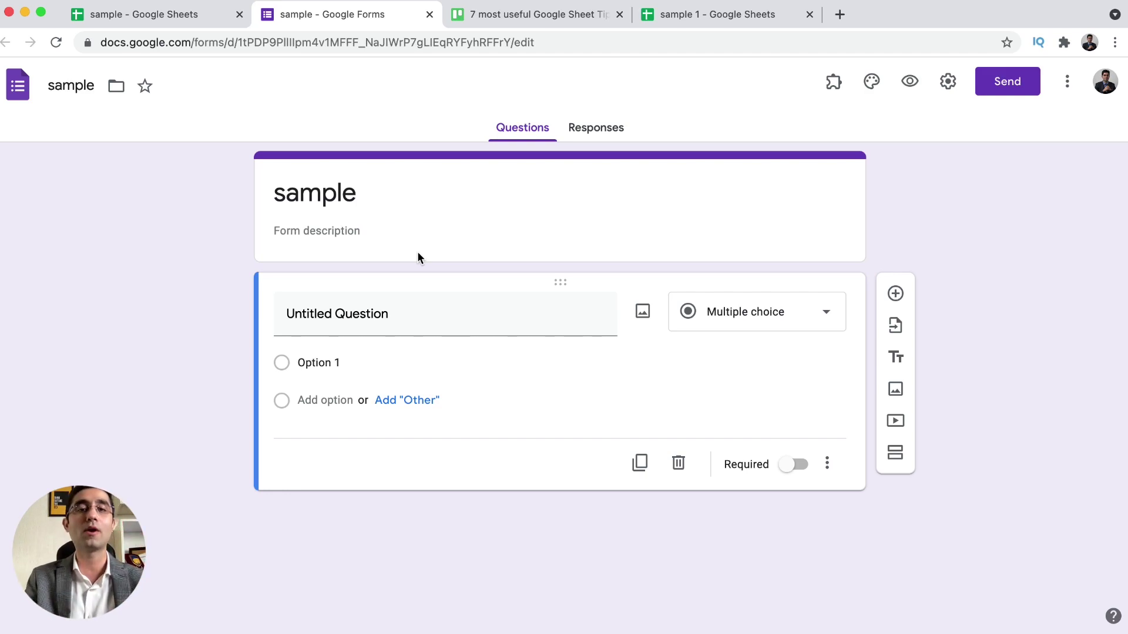
- Rename the first question to 'Name' and make it a short-answer question
click(369, 200)
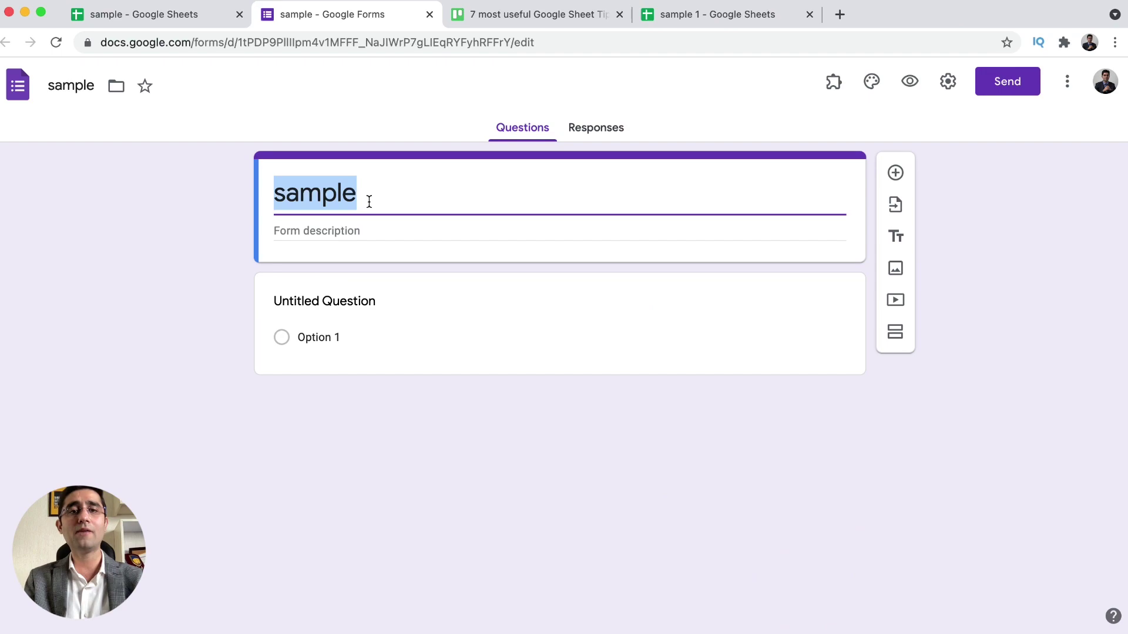
click(353, 317)
triple_click(351, 312)
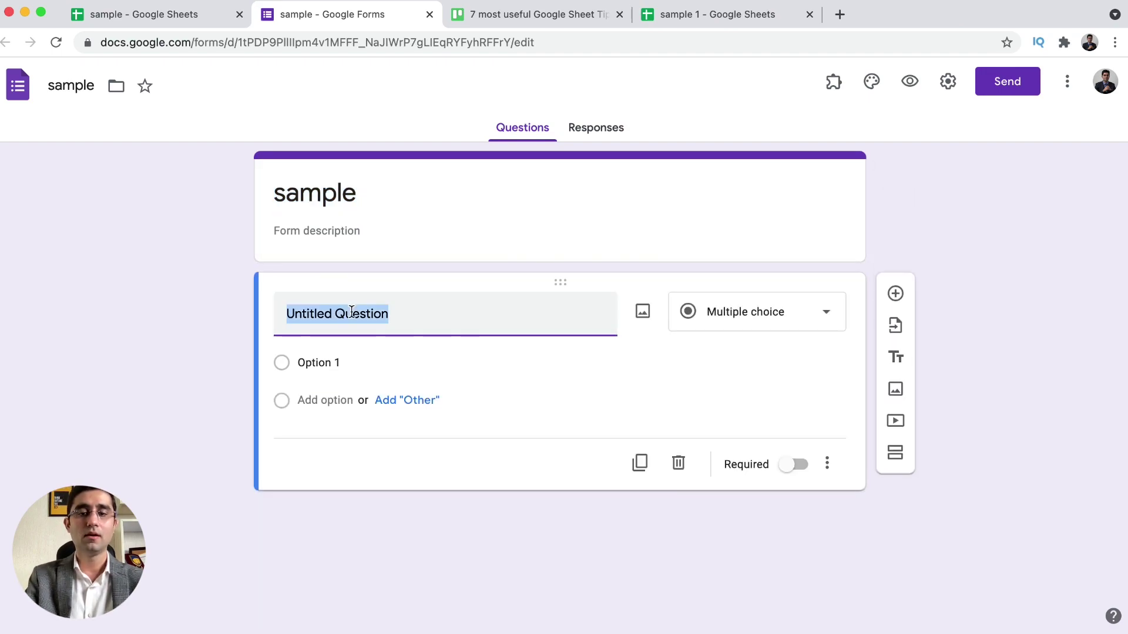
text(Name)
click(740, 324)
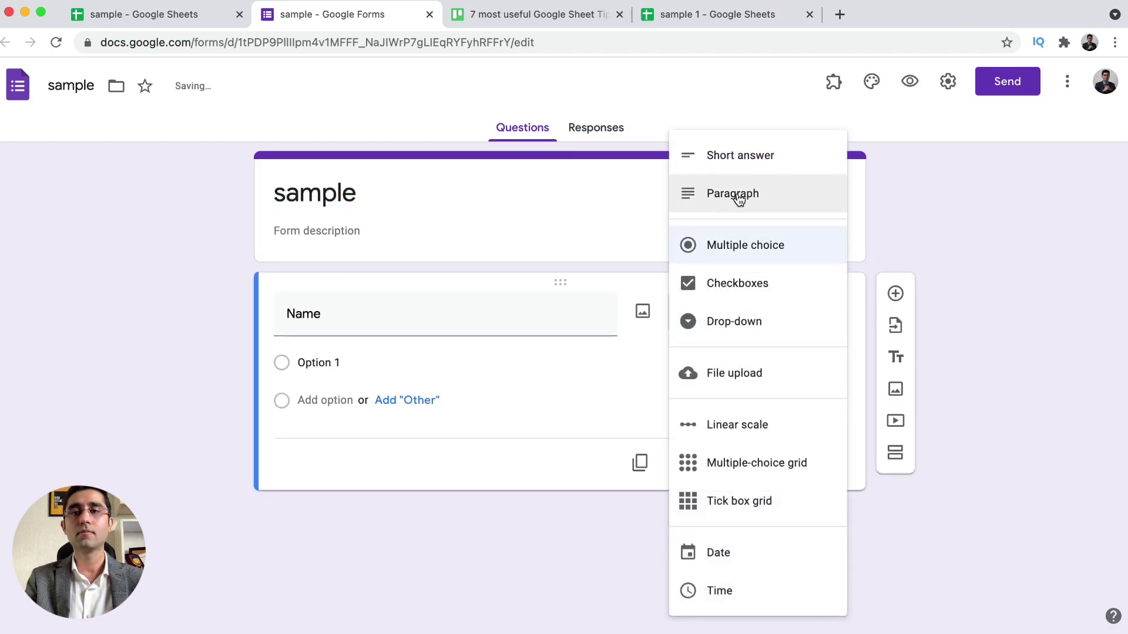
click(735, 163)
- Add 'Email Address' and 'Contact Number' questions below Name, then return to the spreadsheet
click(894, 295)
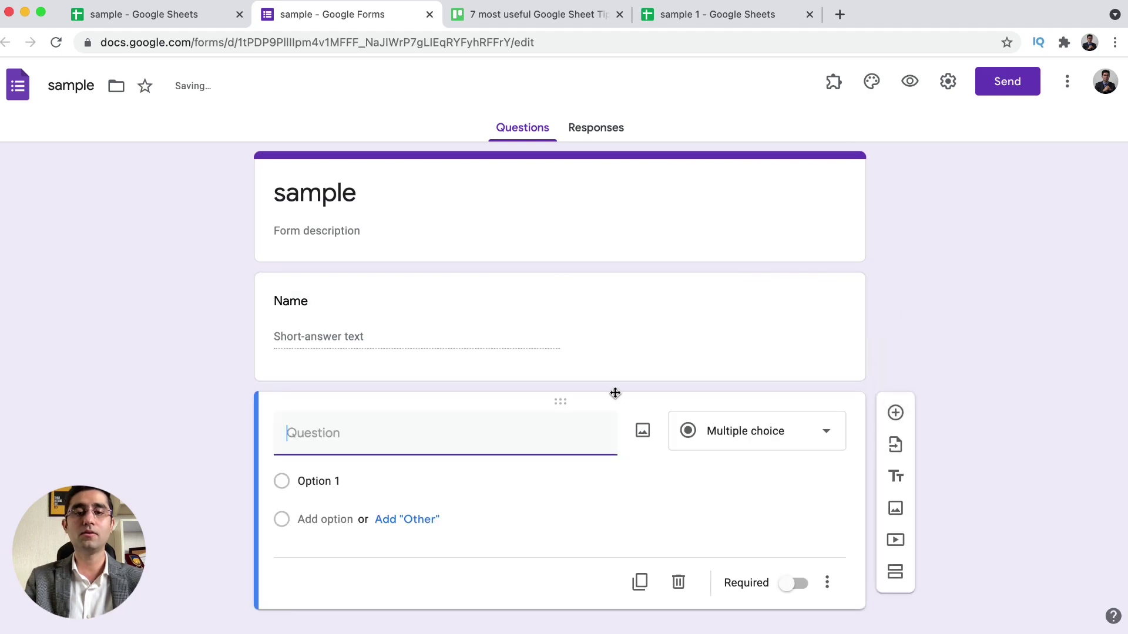
text(Email Add)
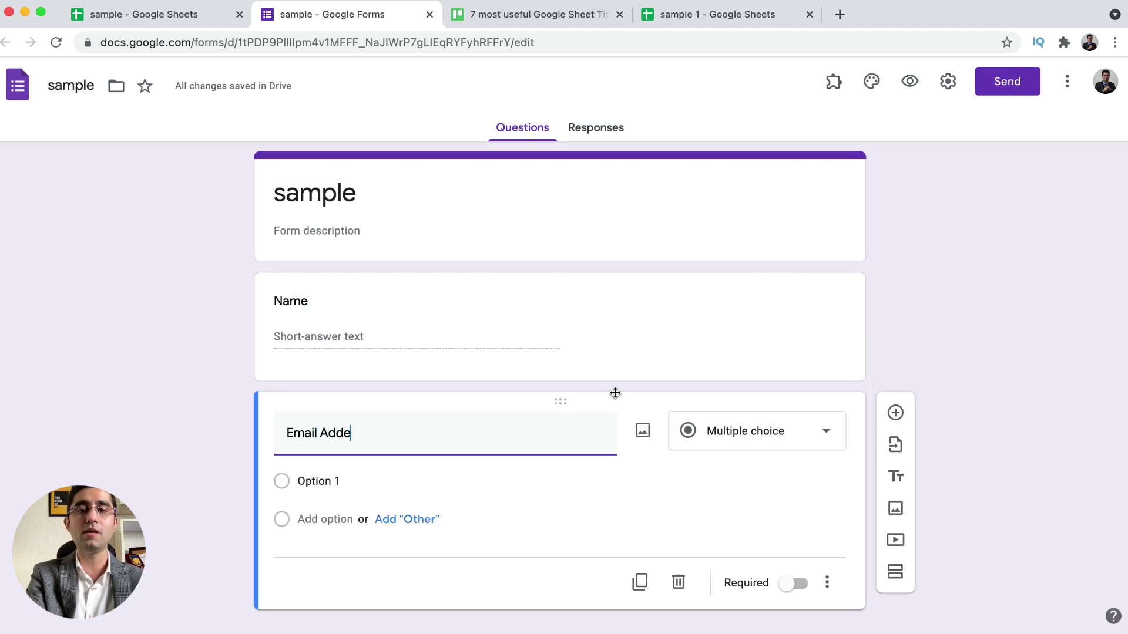
text(ress)
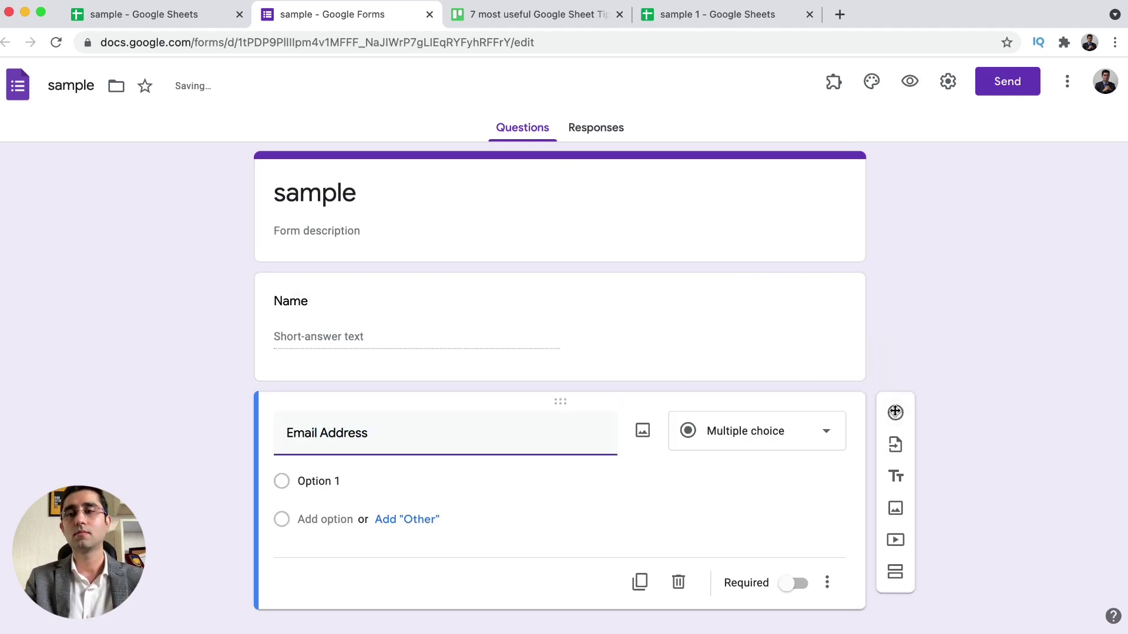
click(895, 412)
text(Conta)
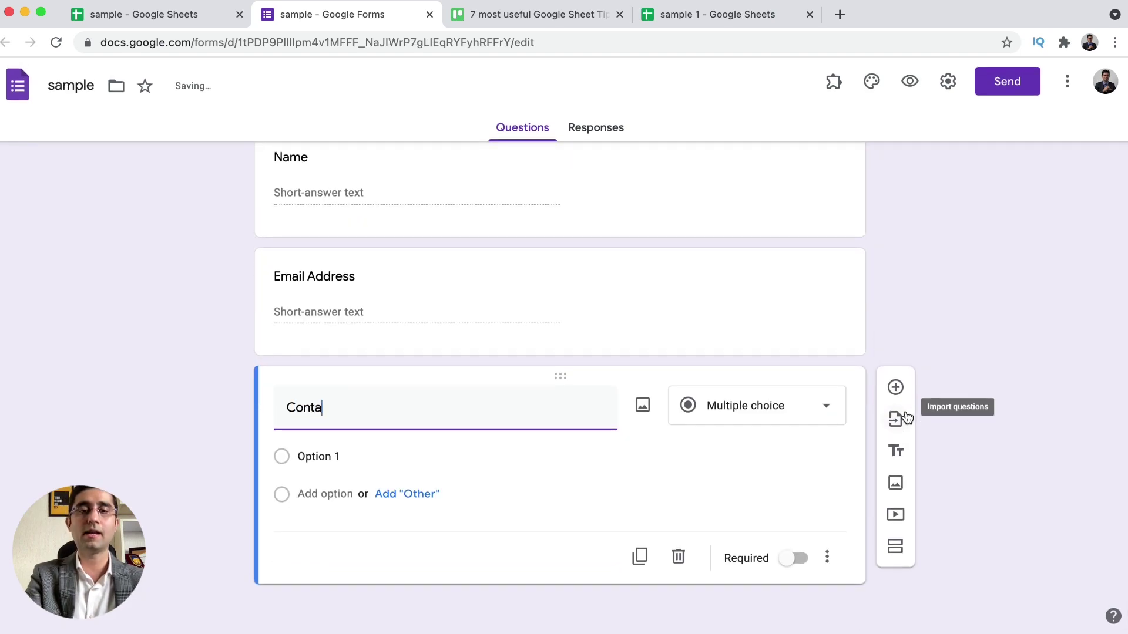
text(ct Number)
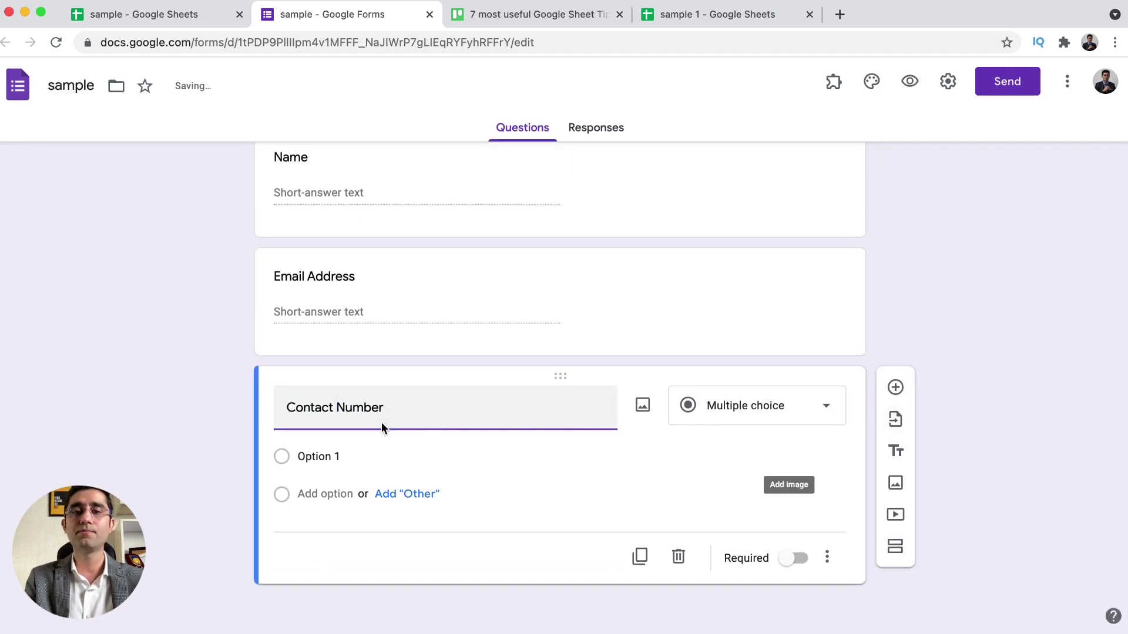
click(157, 421)
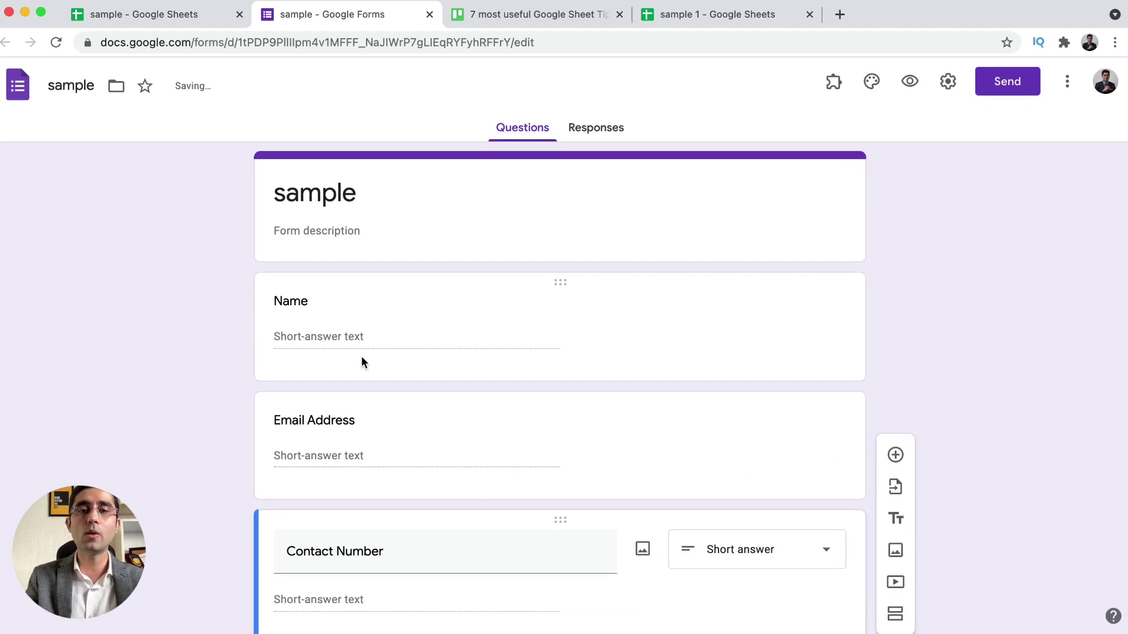
click(166, 14)
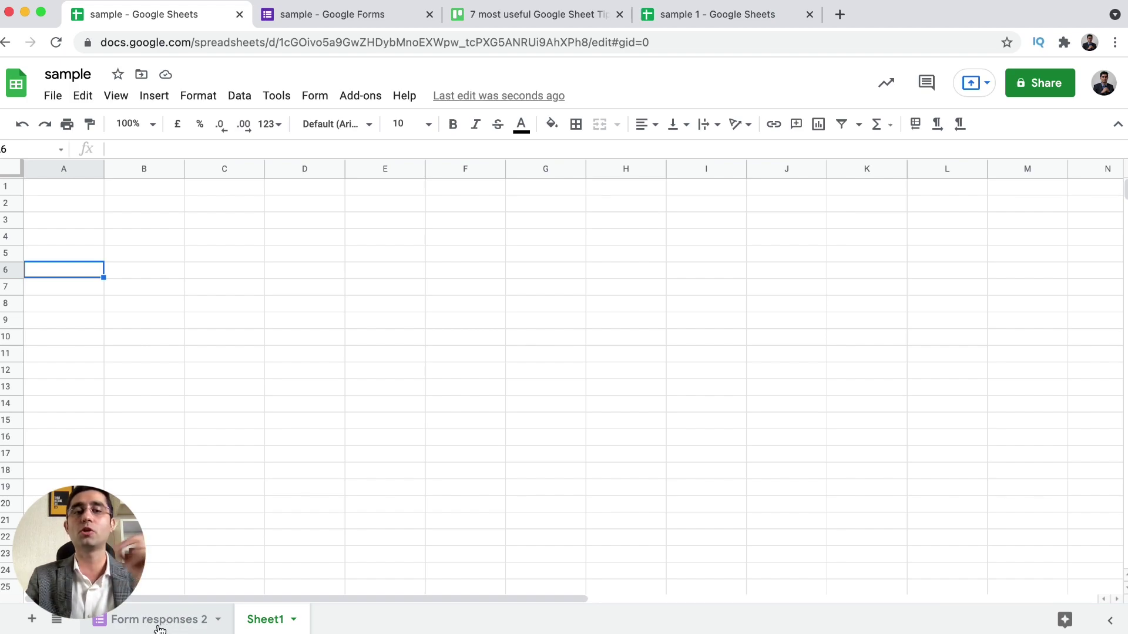
- Check the Form responses 2 sheet's Timestamp, Name, Email Address, Contact Number headers, then return to the form
click(159, 620)
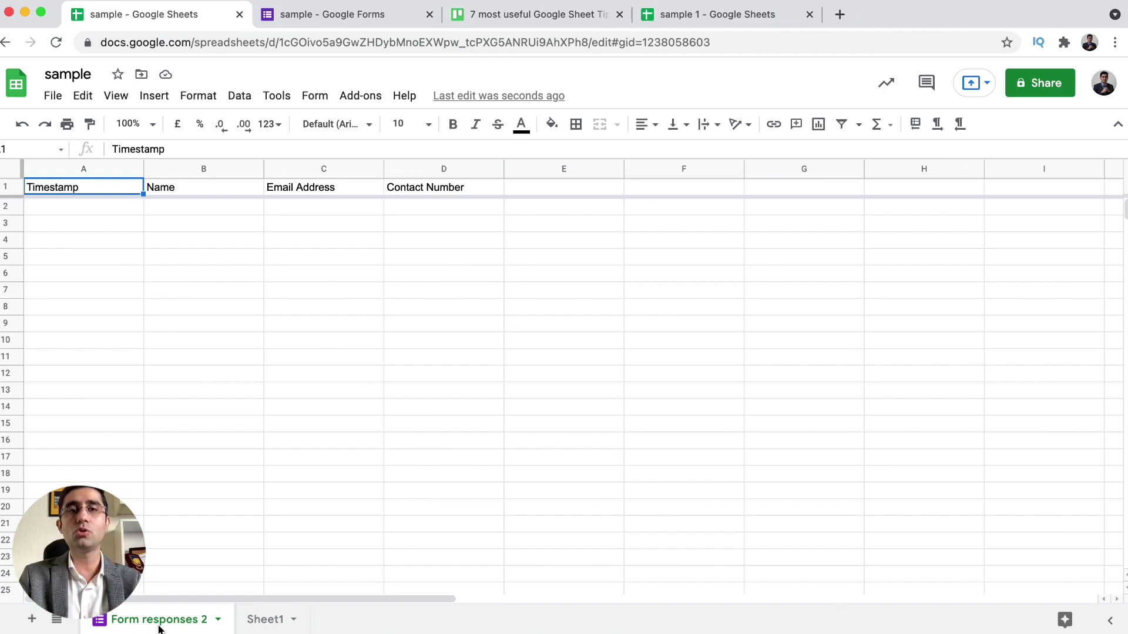
key(ctrl+Tab)
key(ctrl+shift+Tab)
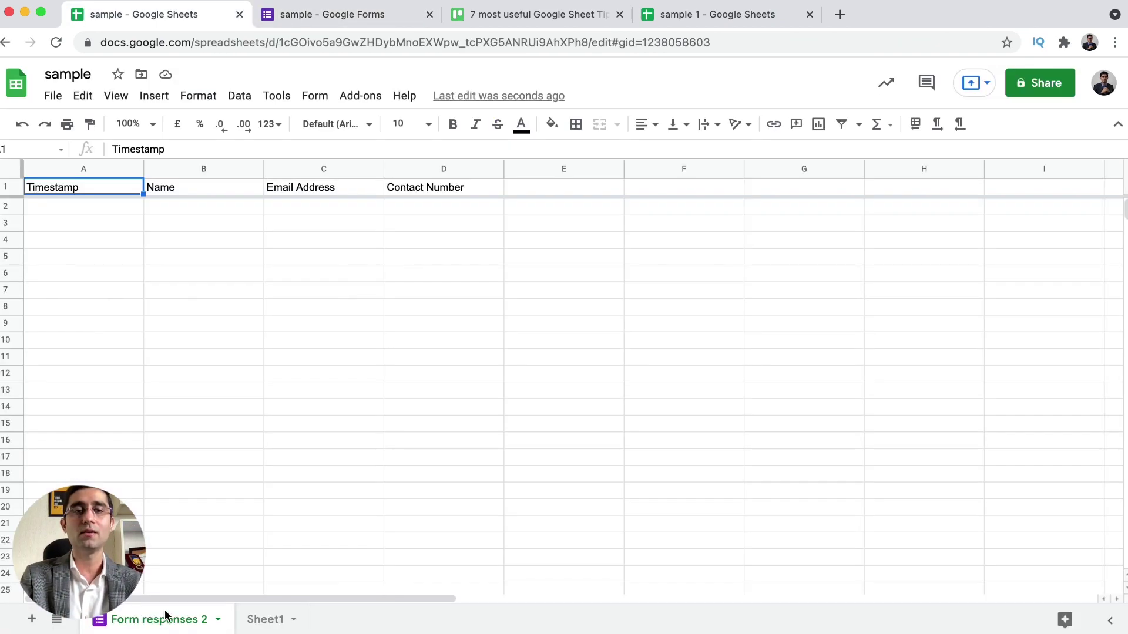
key(ctrl+Tab)
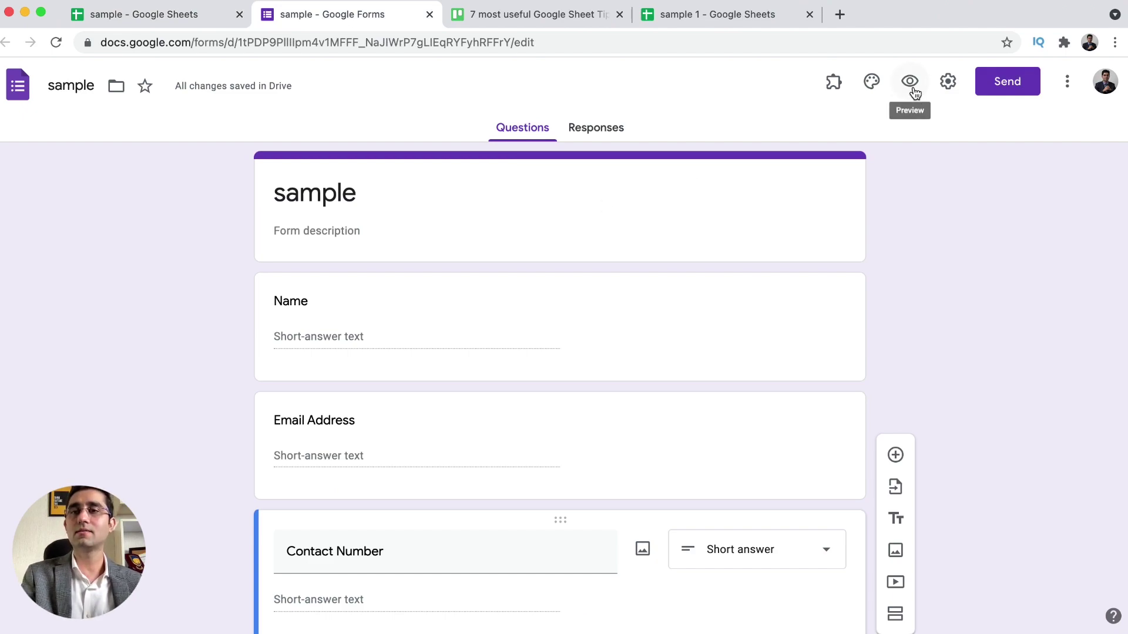
- Preview the form and submit a test response with a name, email and contact number
click(921, 89)
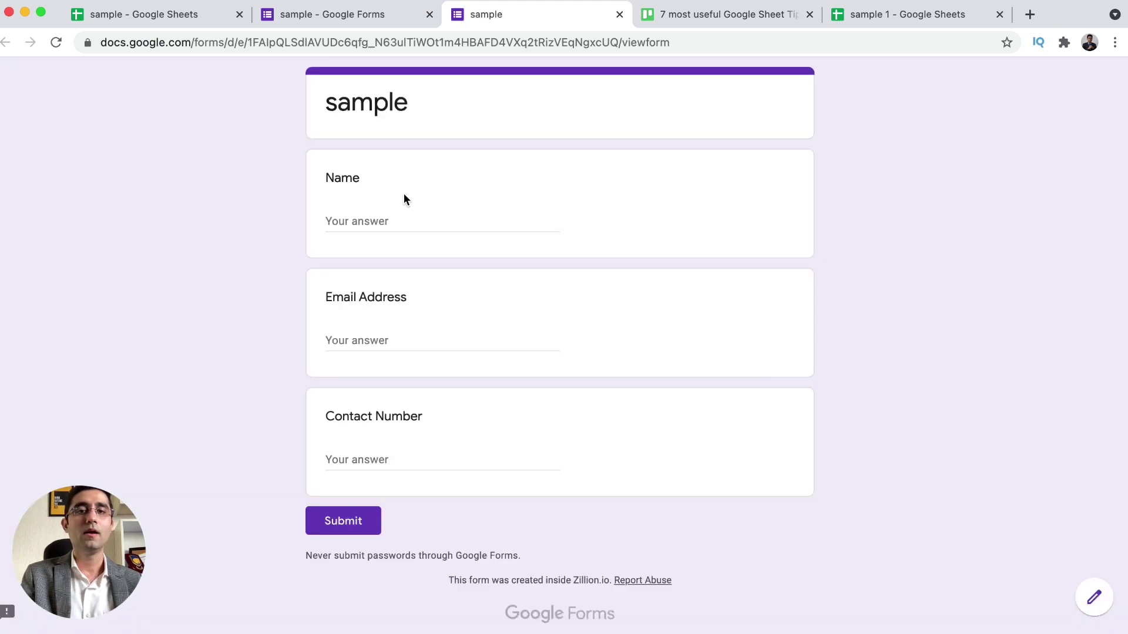
click(382, 218)
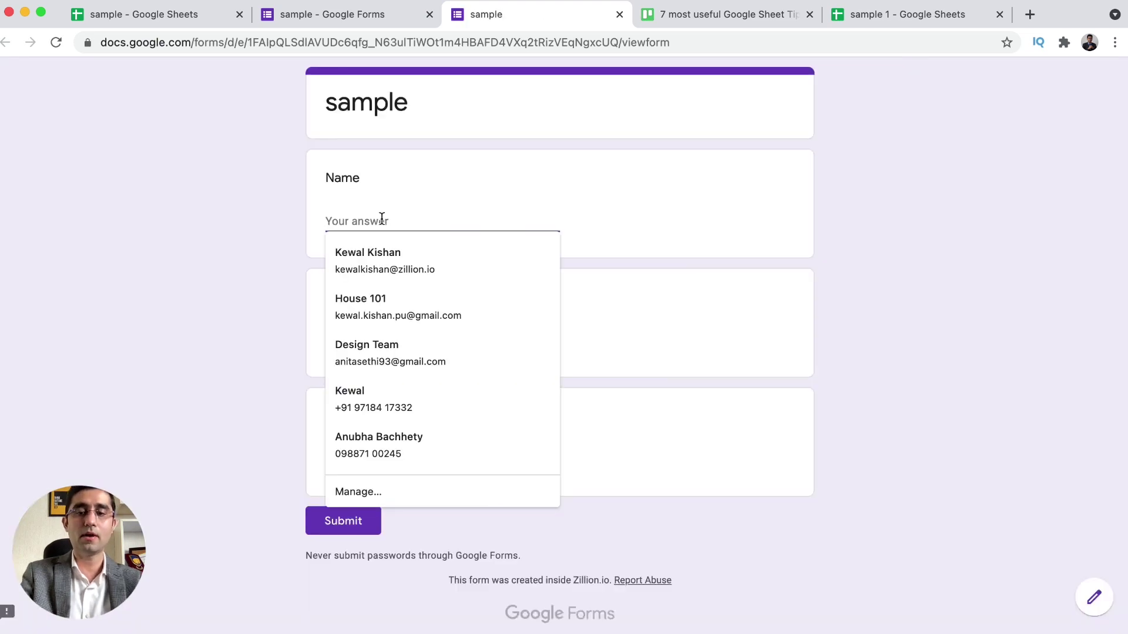
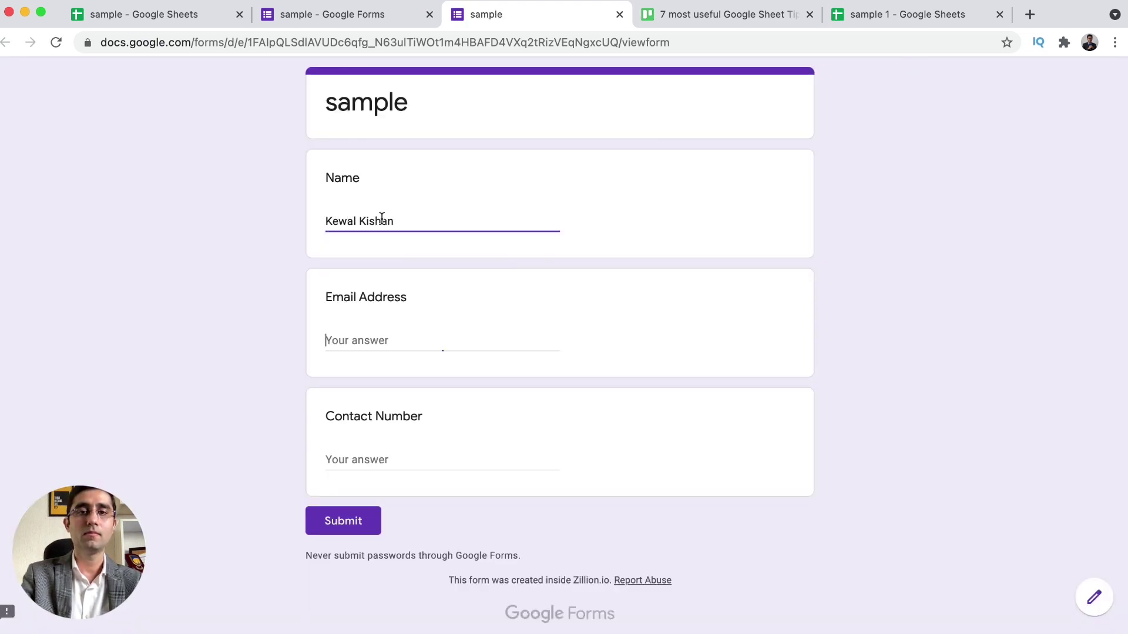
key(Tab)
text(k)
key(Down)
key(Return)
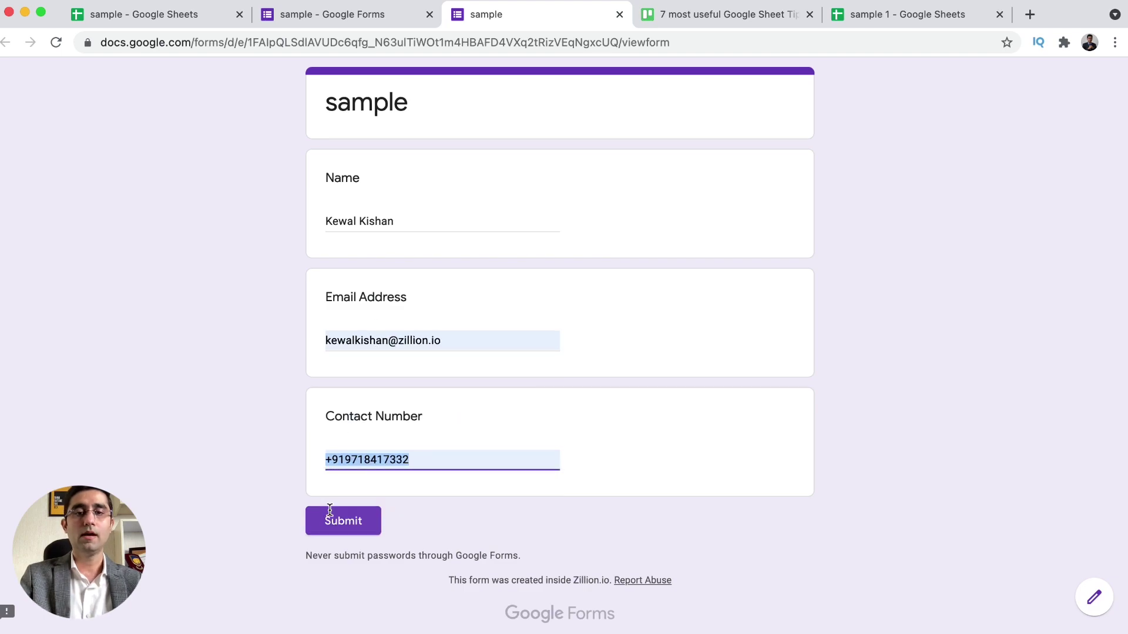
click(327, 519)
- Check that the test response appears in row 2 of Form responses 2
click(189, 20)
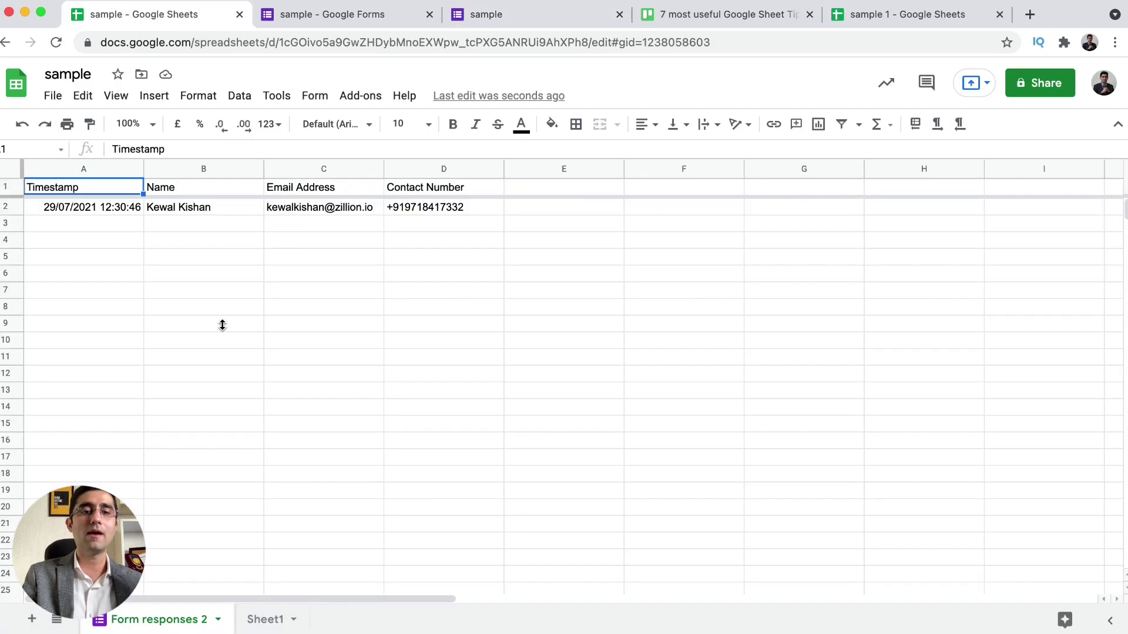
click(220, 228)
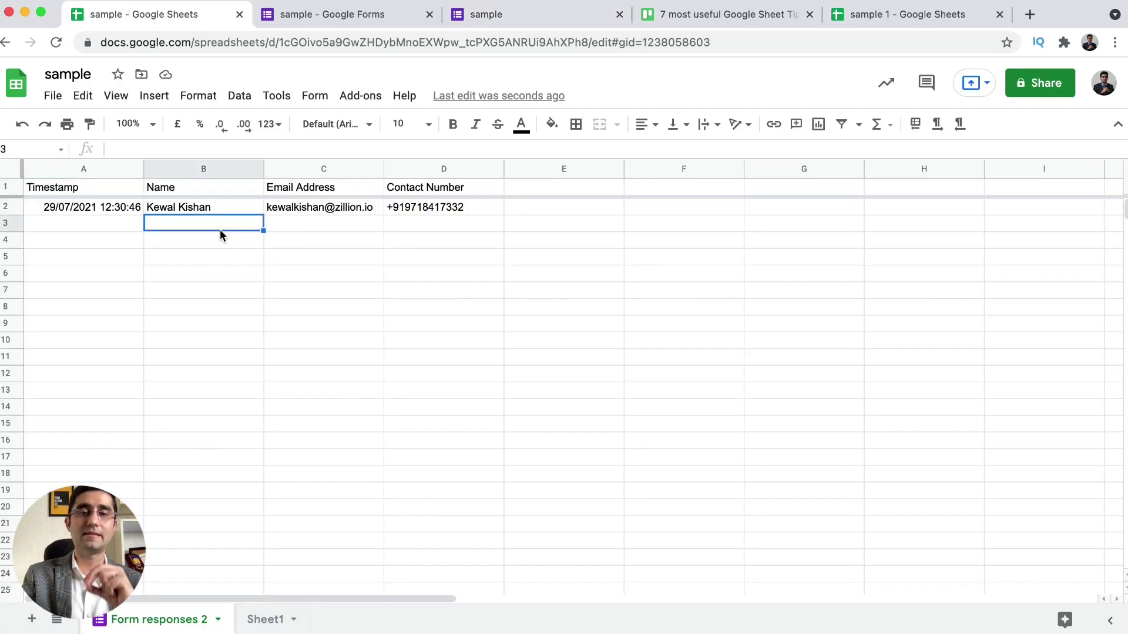
click(297, 238)
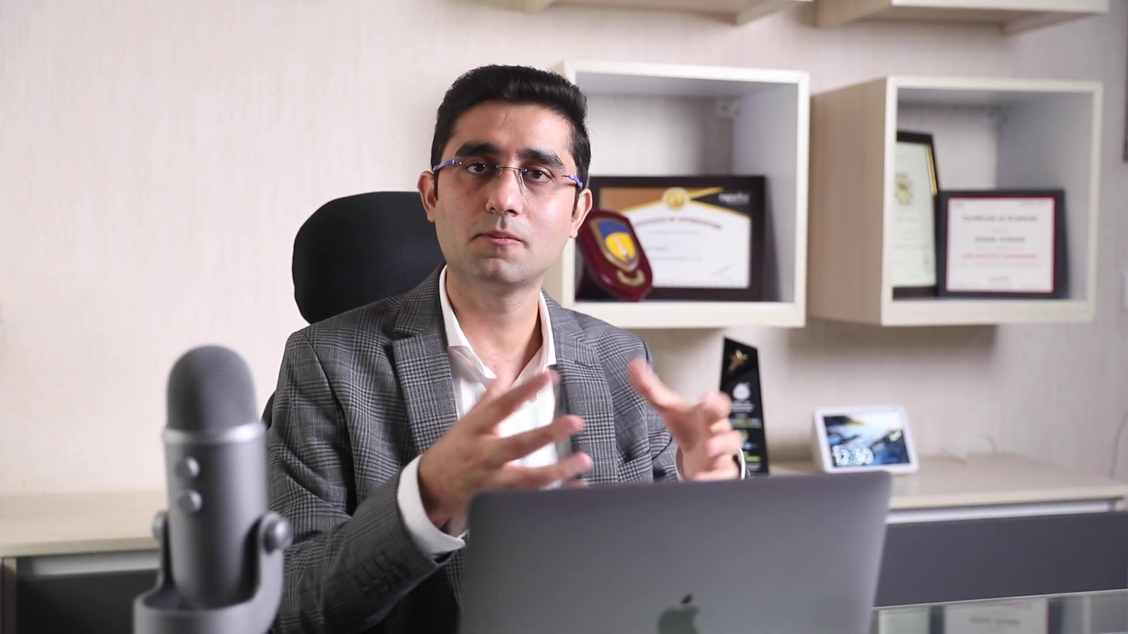
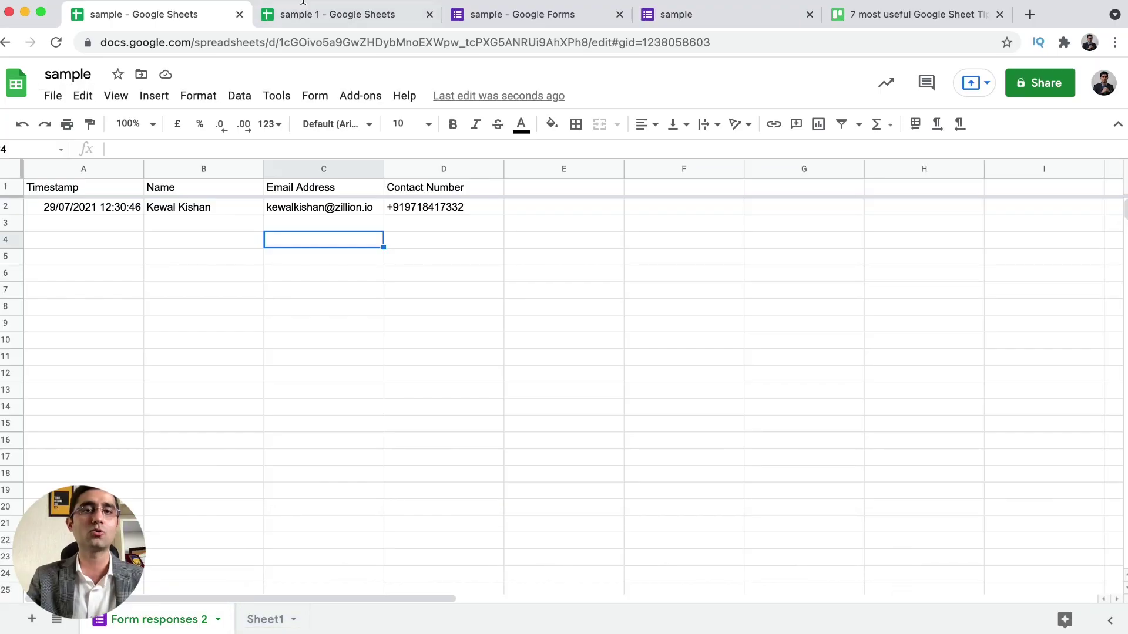
- Compare the empty sample 1 spreadsheet with the sample responses spreadsheet
click(338, 14)
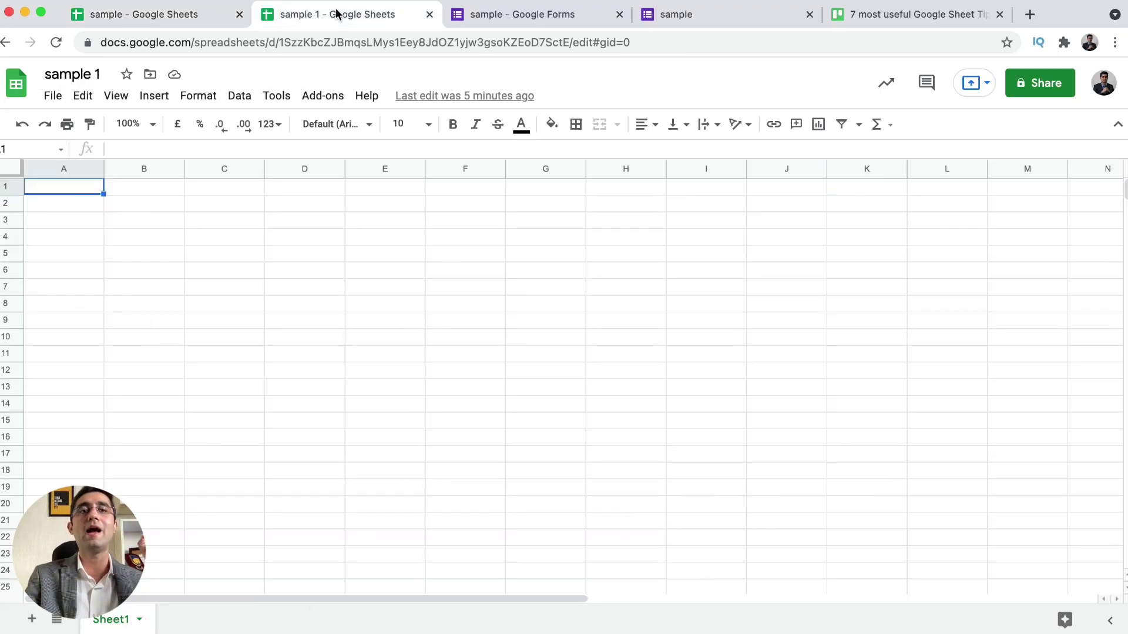
click(156, 22)
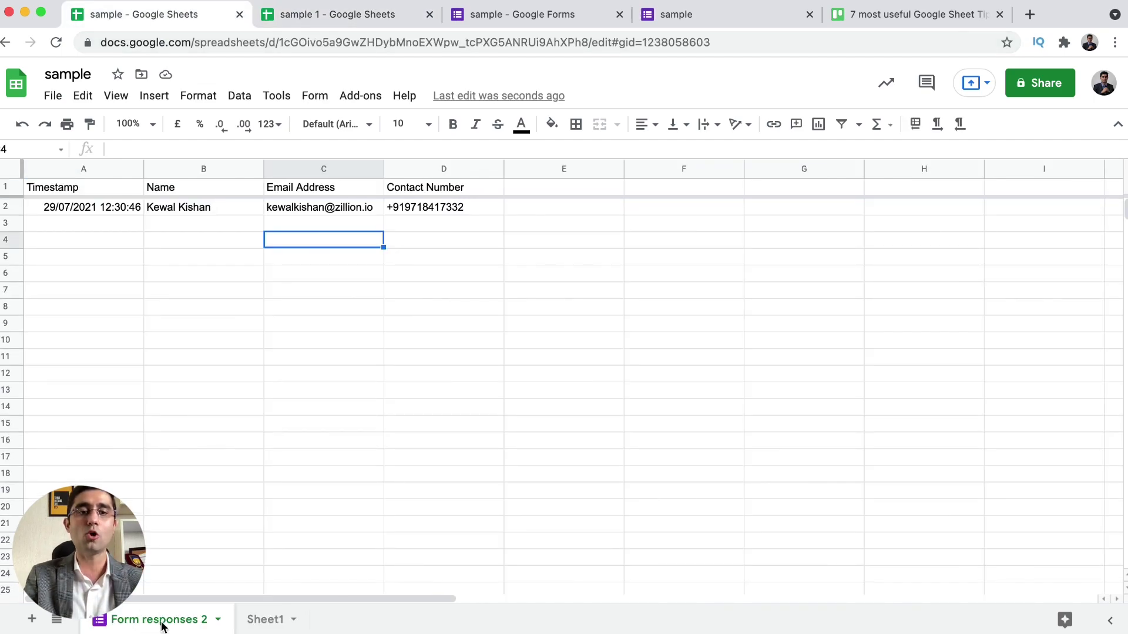
click(358, 15)
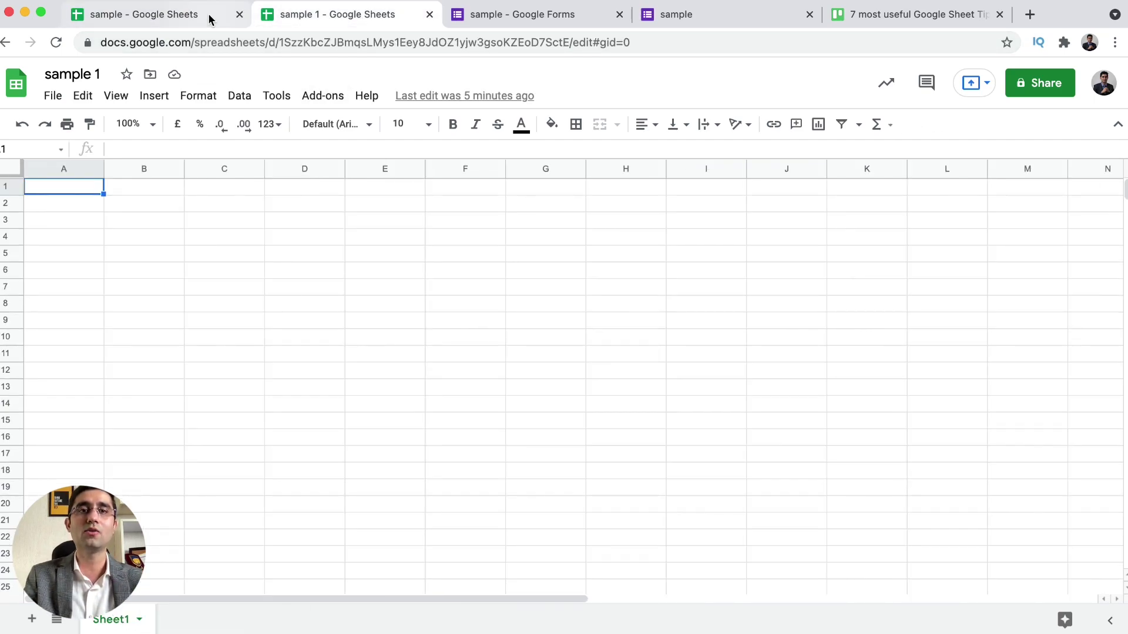
click(185, 25)
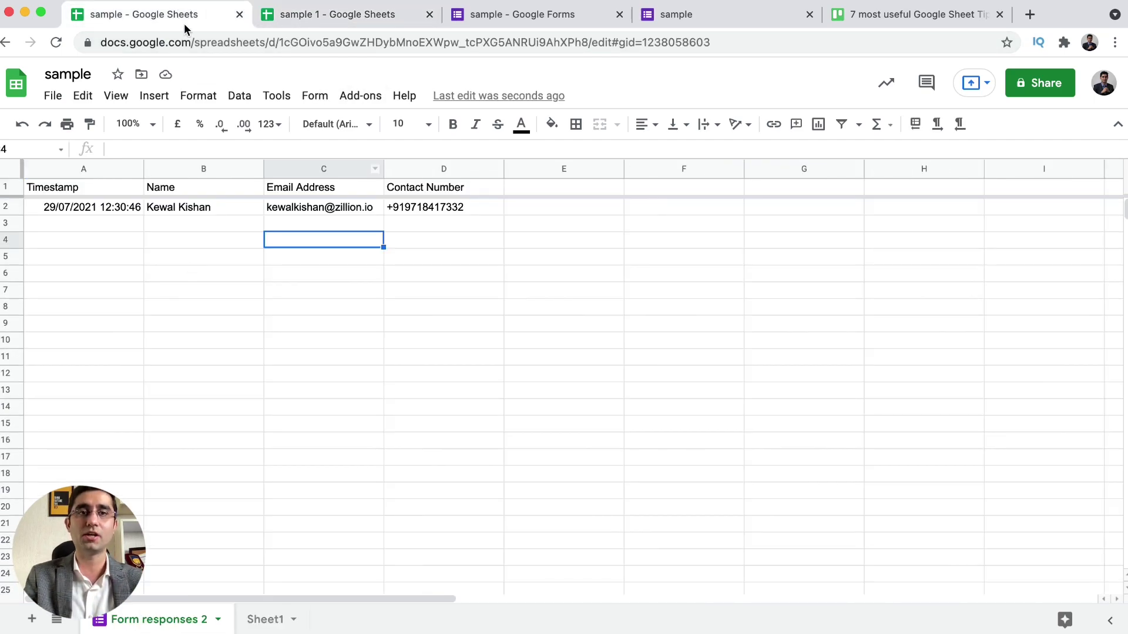
- Copy the Form responses 2 sheet into the existing 'sample 1' spreadsheet from Recent
right_click(144, 628)
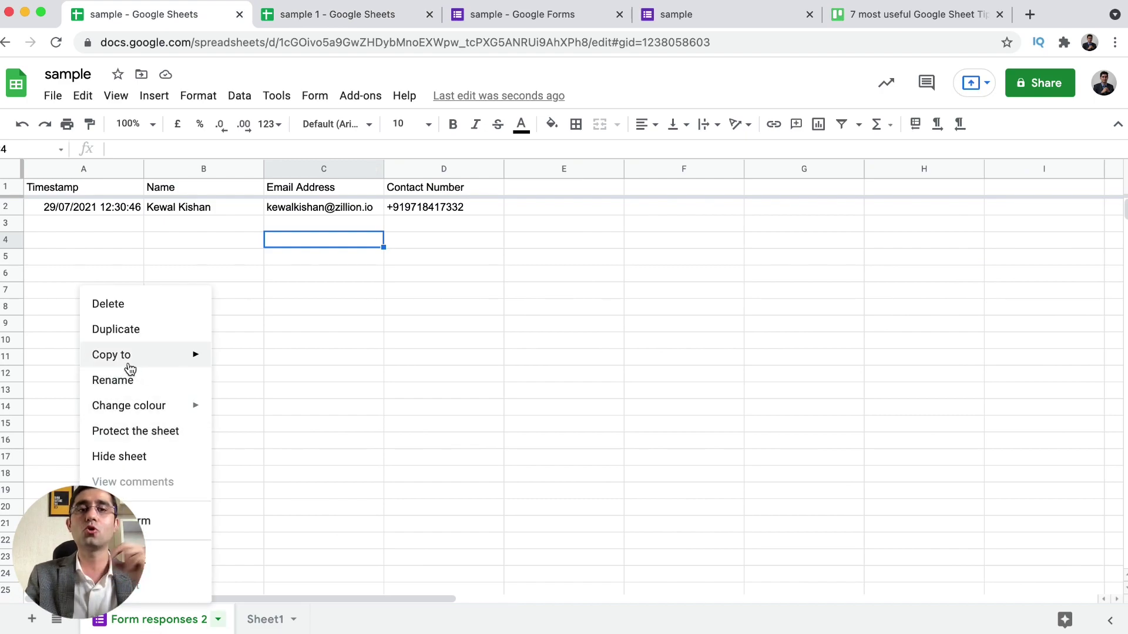
mouse_move(129, 362)
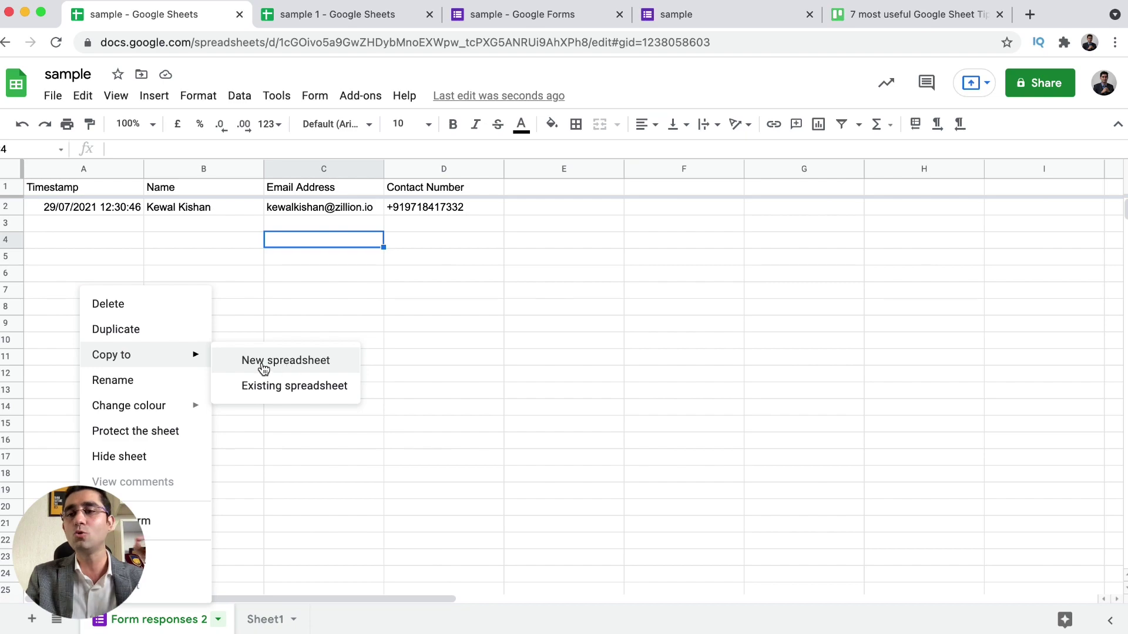
click(297, 388)
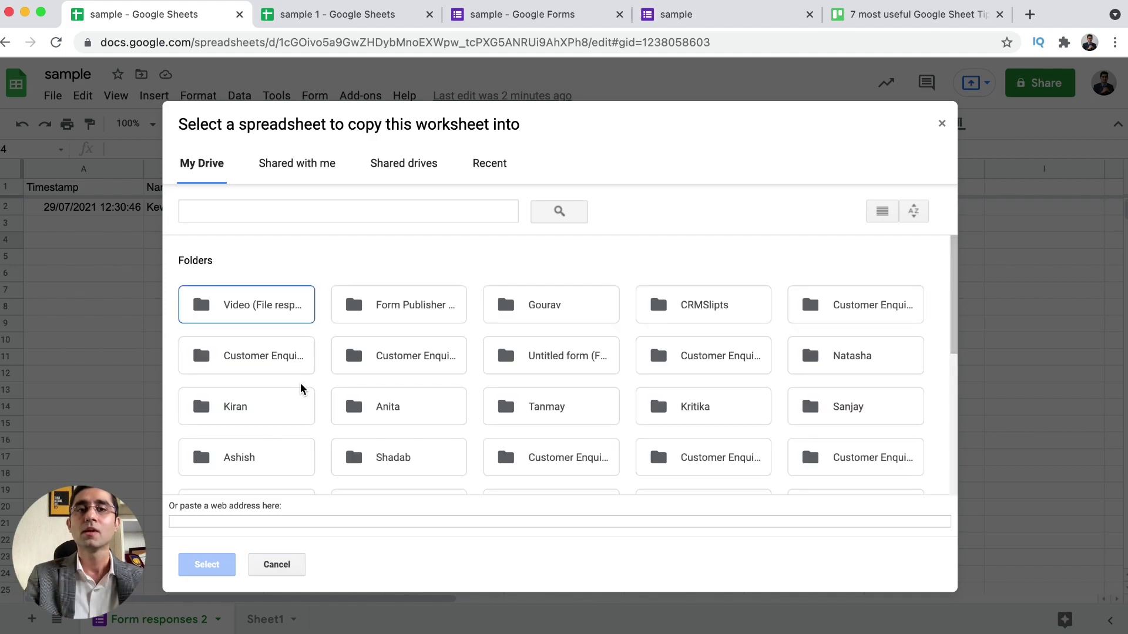
click(475, 167)
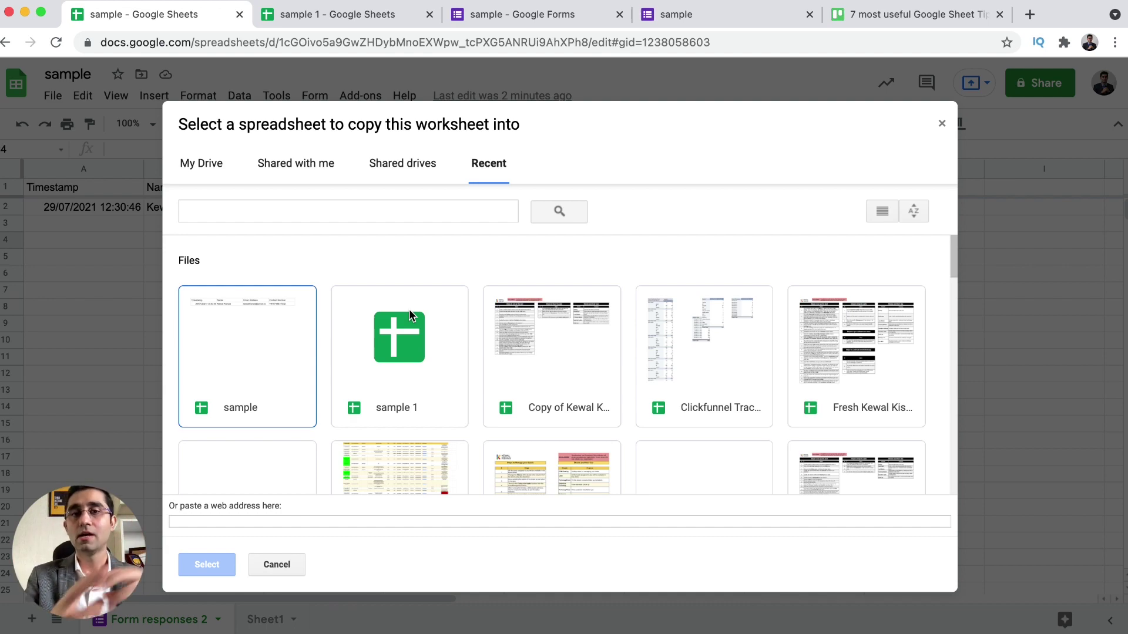
click(376, 346)
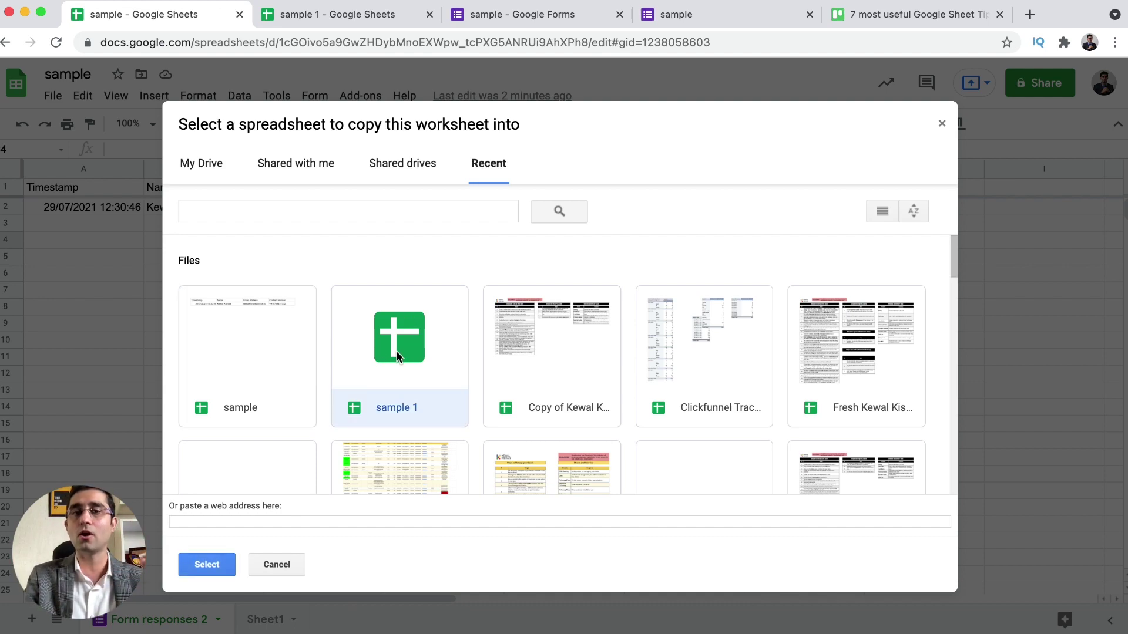
click(206, 565)
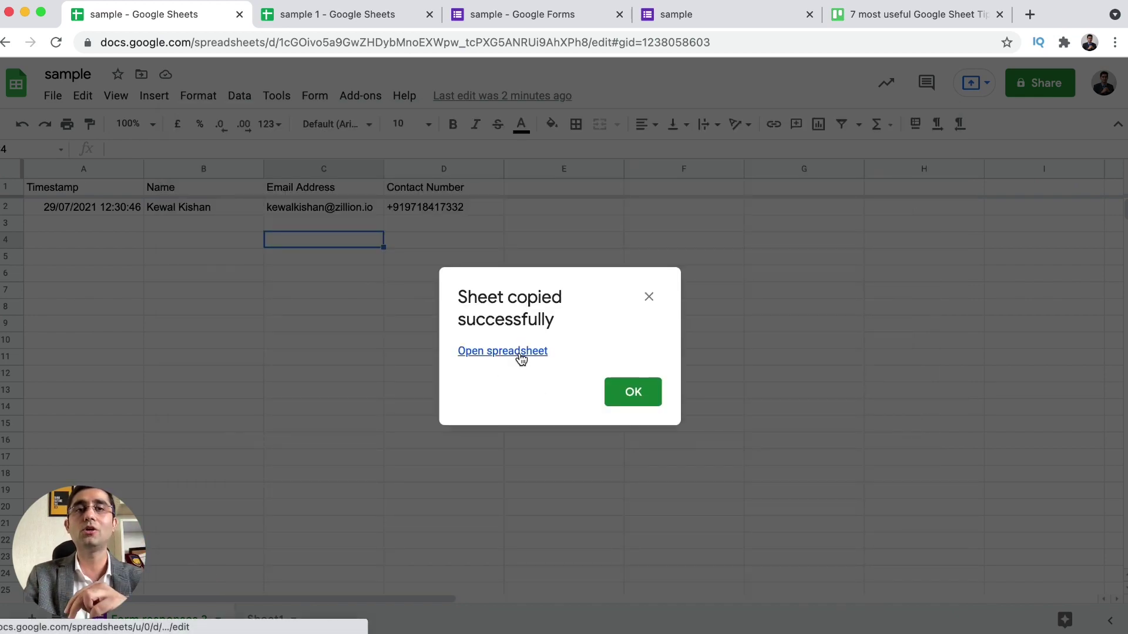
- Open 'sample 1' and view its new Copy of Form responses 2 tab
click(519, 352)
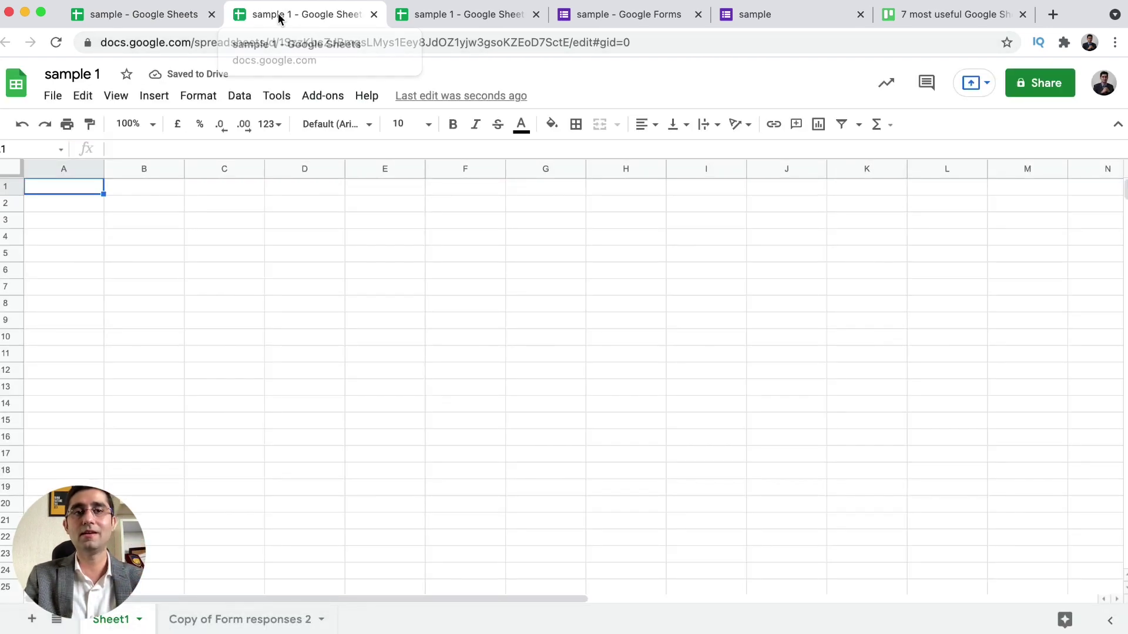
click(207, 620)
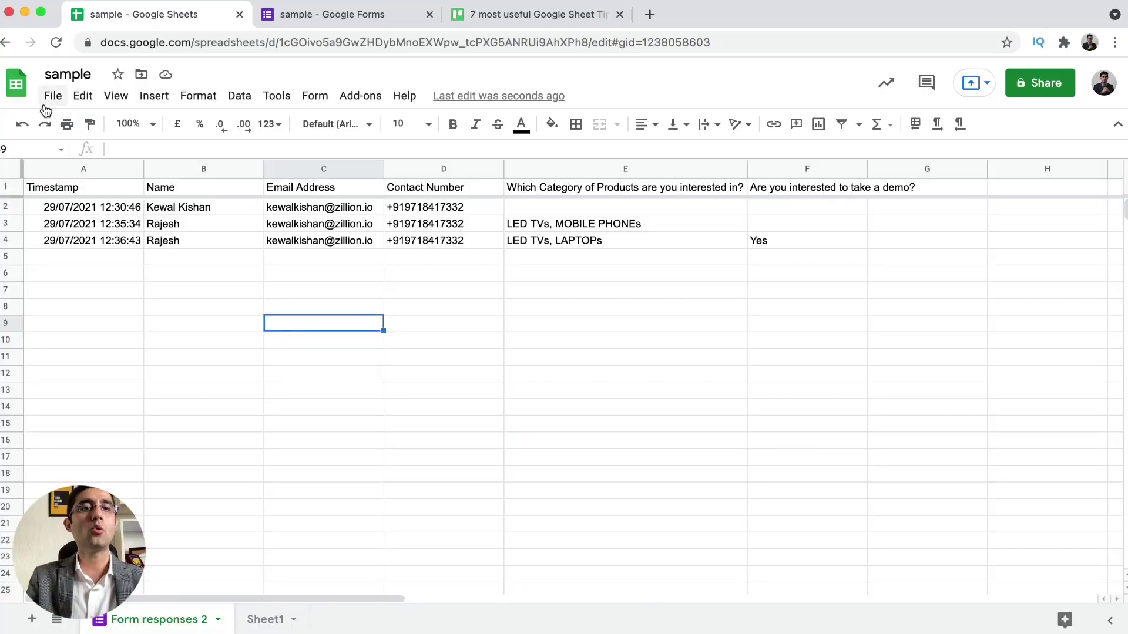
- Use File > Move to put the 'sample' spreadsheet in the Business Presentation folder
click(53, 96)
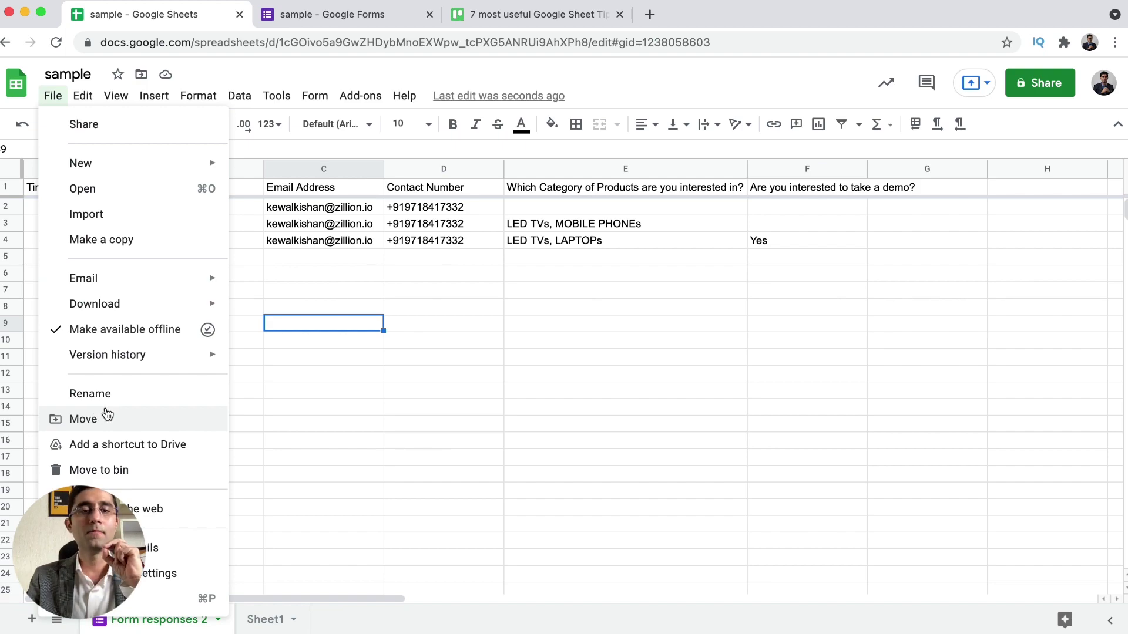
click(107, 415)
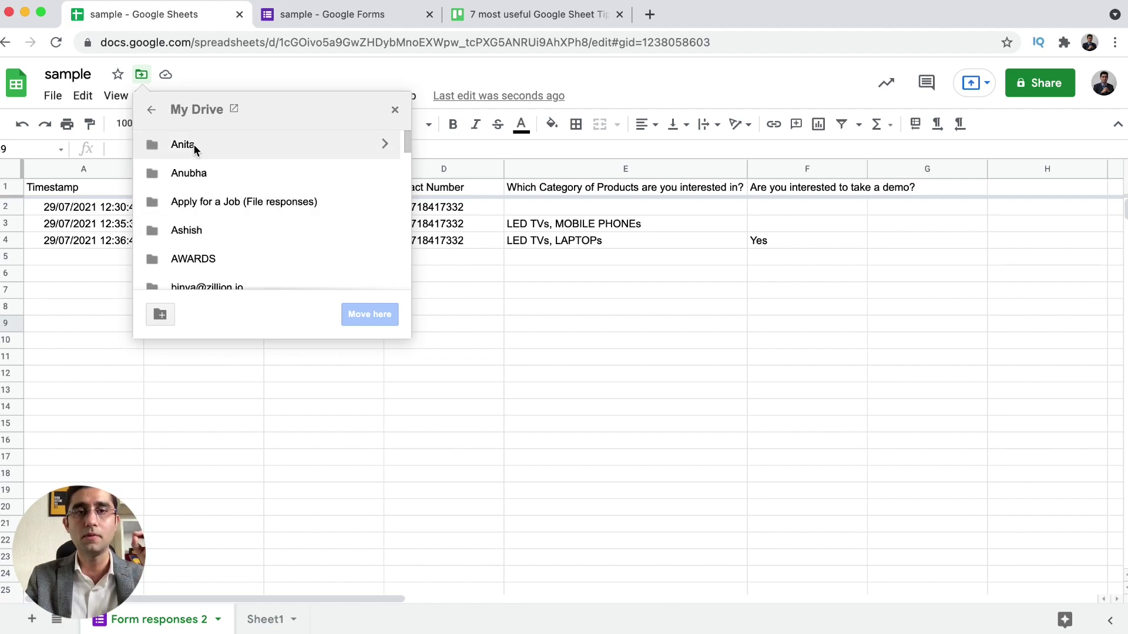
scroll(203, 189, down, 5)
scroll(202, 195, up, 2)
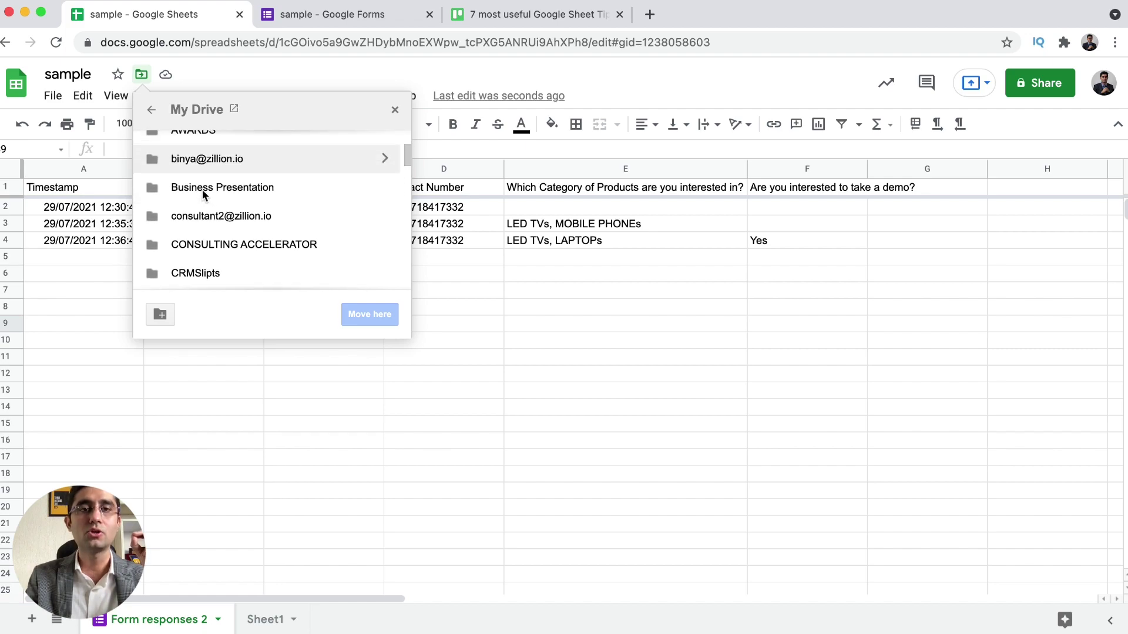
click(384, 187)
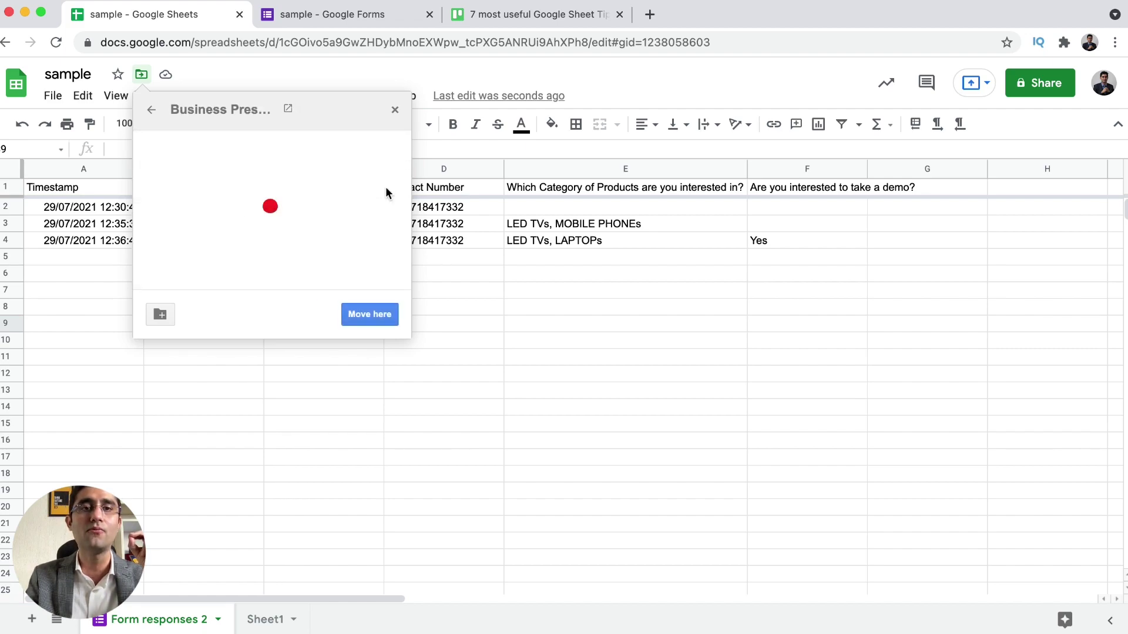
click(369, 316)
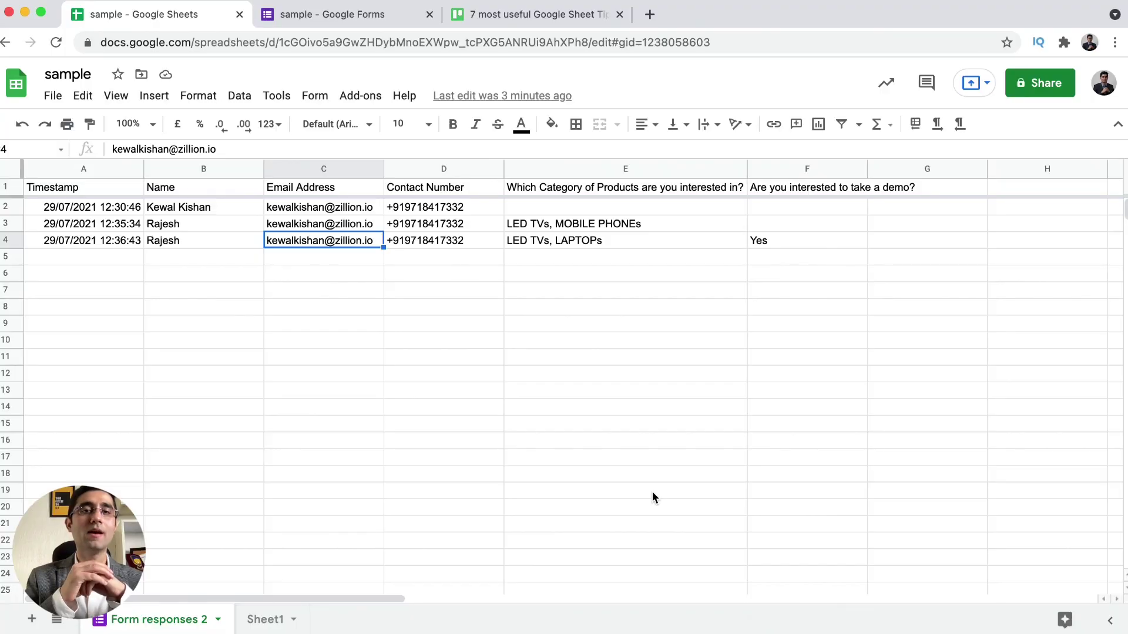
- Scroll through the sample form's questions in the Google Forms editor
click(300, 15)
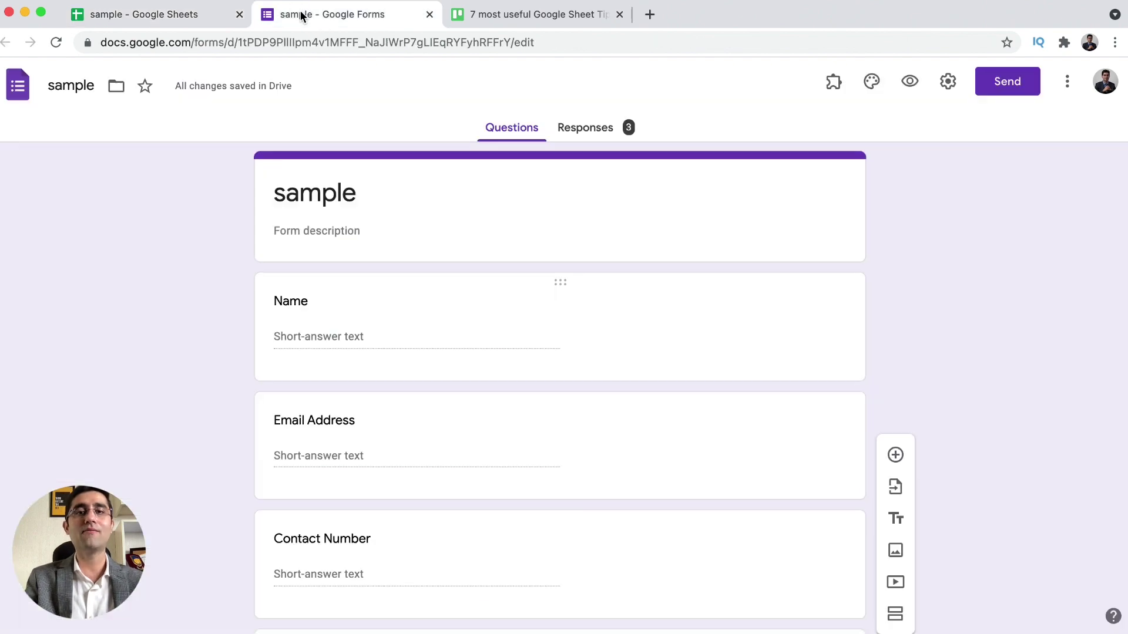
scroll(374, 304, down, 5)
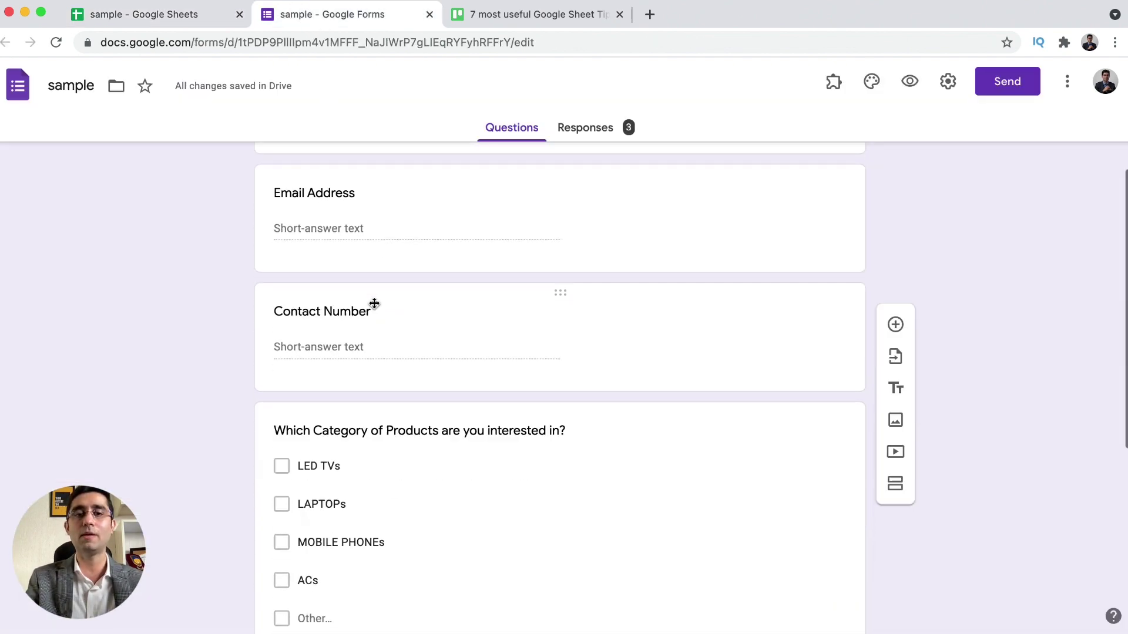
scroll(375, 304, down, 3)
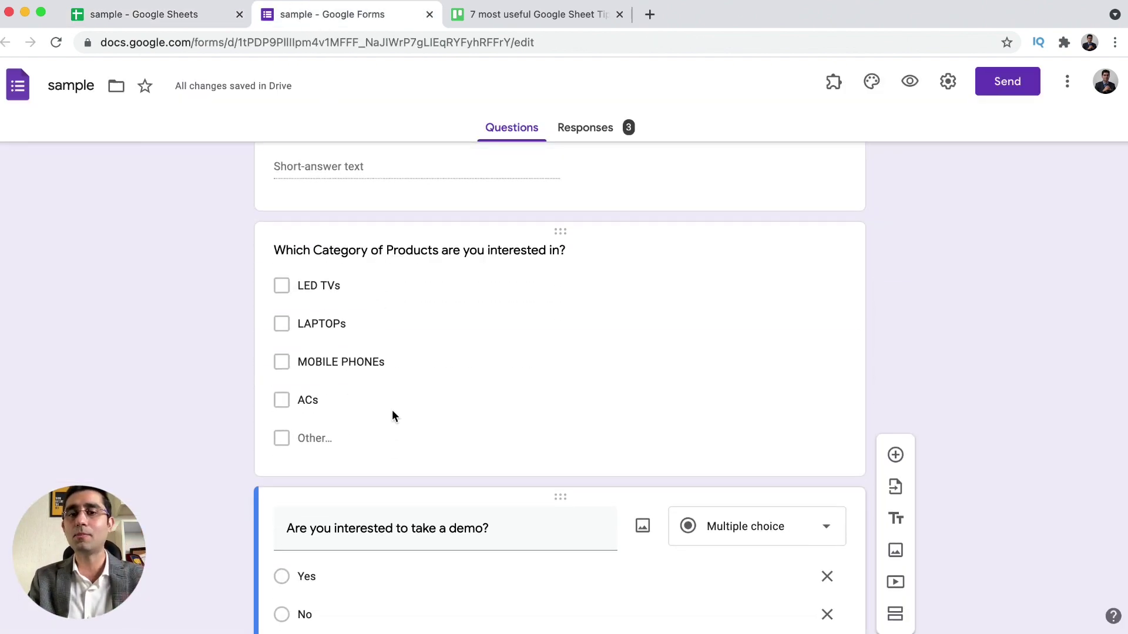
scroll(392, 411, down, 2)
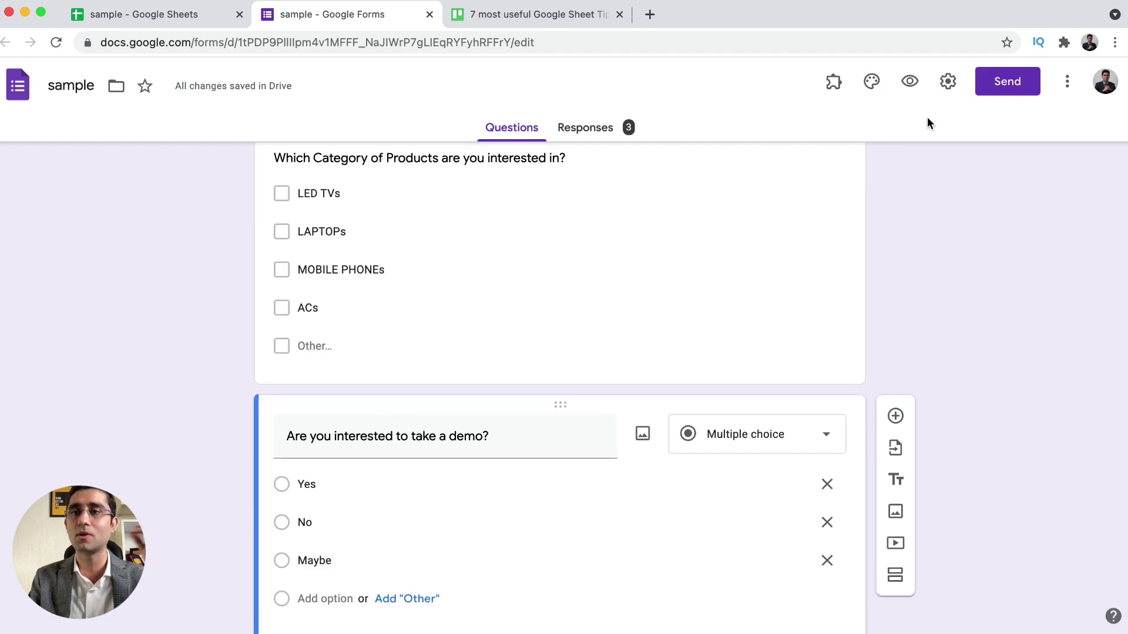
- Preview the form as a respondent, then select cell B3 in the responses sheet
click(910, 81)
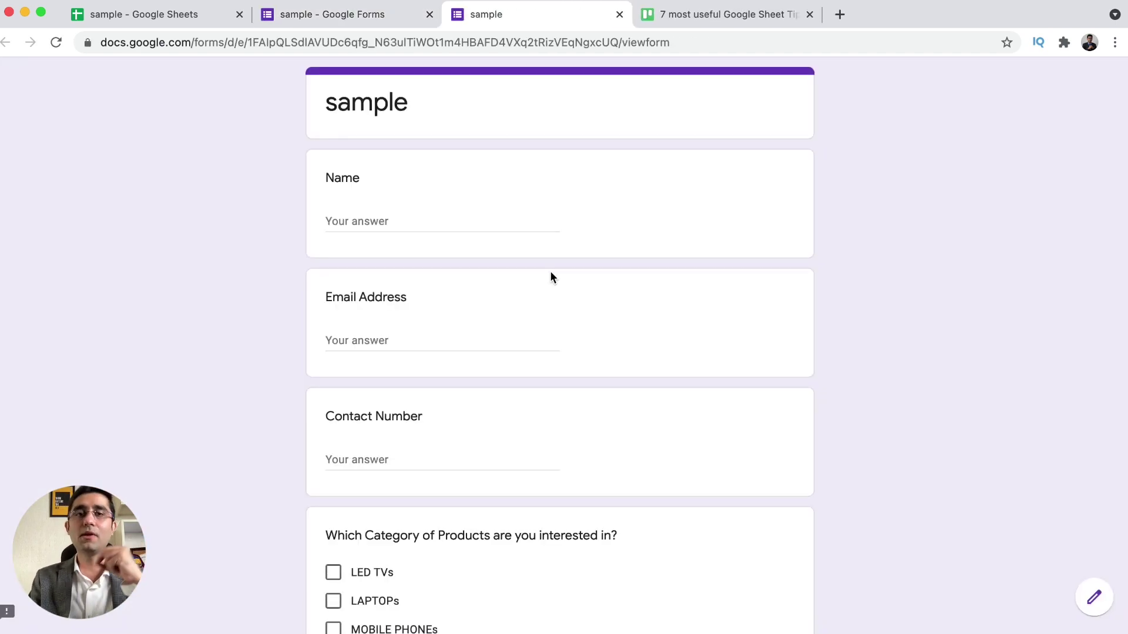
scroll(550, 271, down, 2)
scroll(550, 276, down, 1)
scroll(549, 276, up, 2)
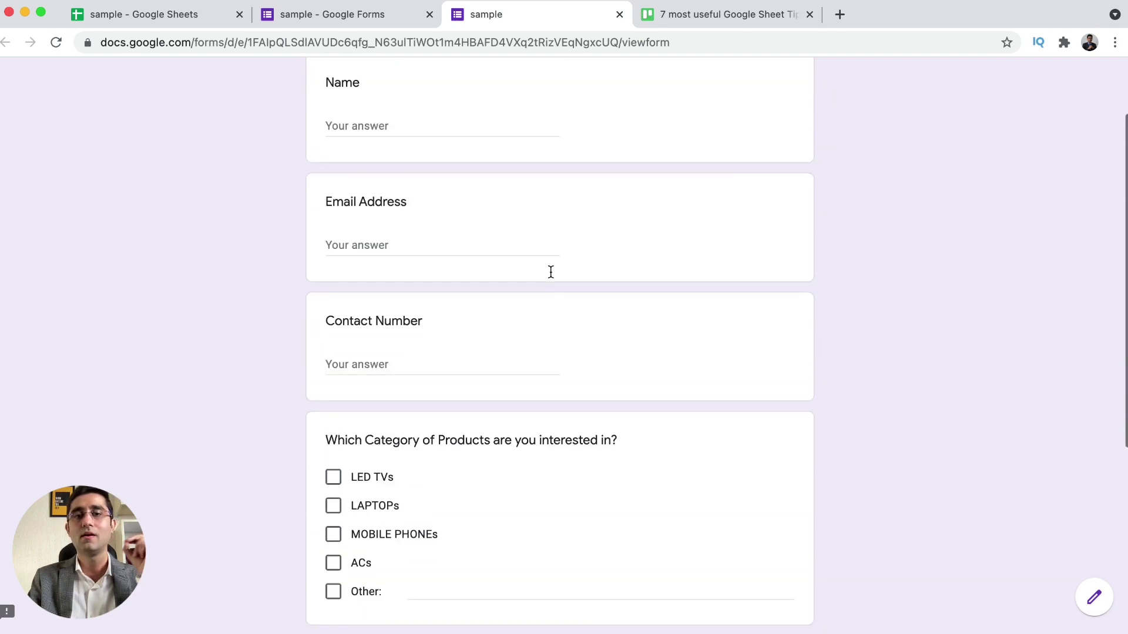
scroll(550, 276, down, 4)
scroll(550, 270, up, 5)
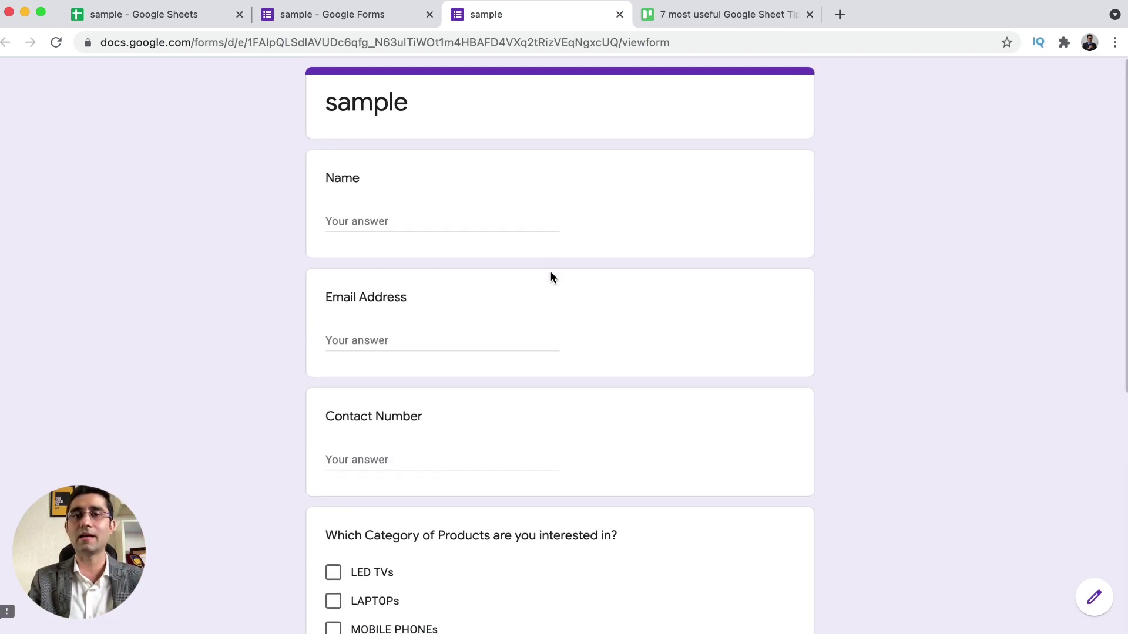
scroll(458, 320, down, 3)
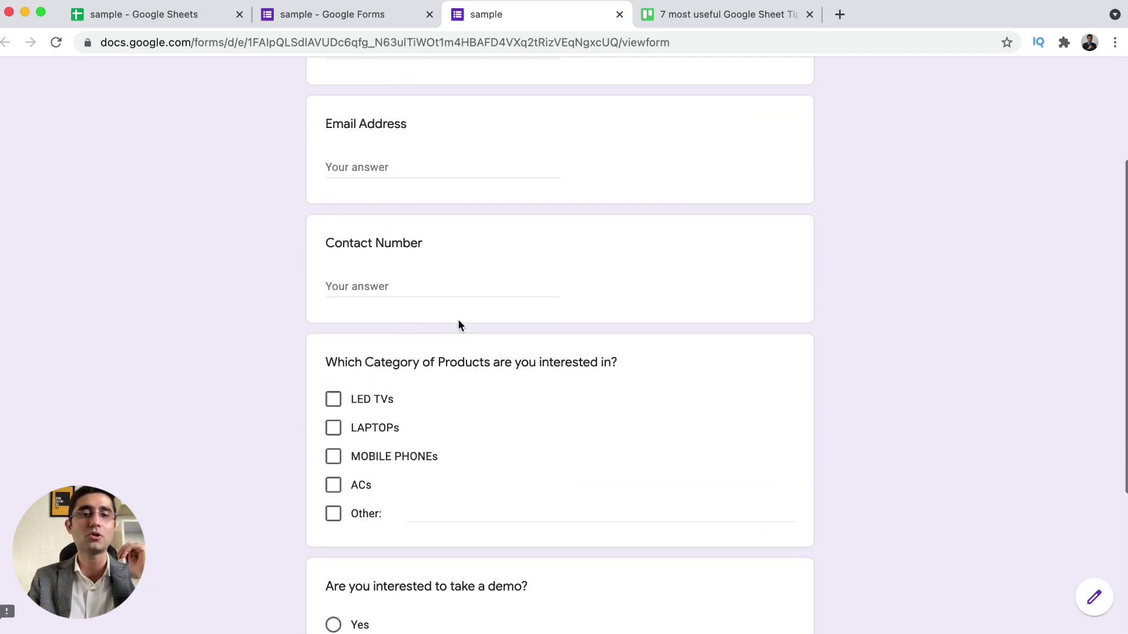
scroll(493, 388, down, 3)
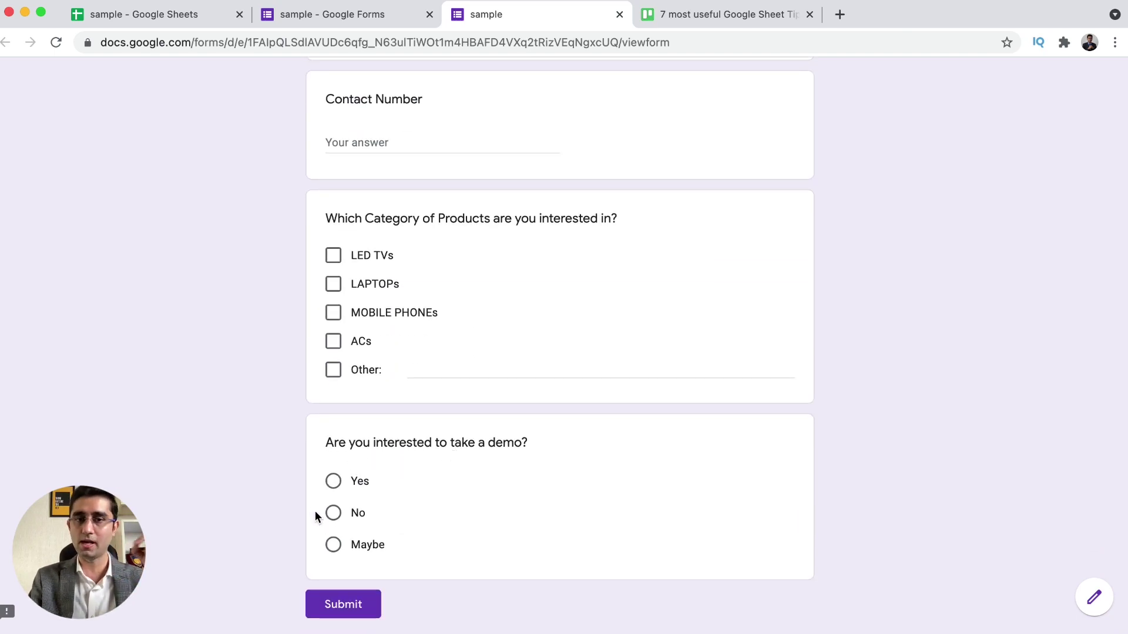
scroll(356, 399, up, 1)
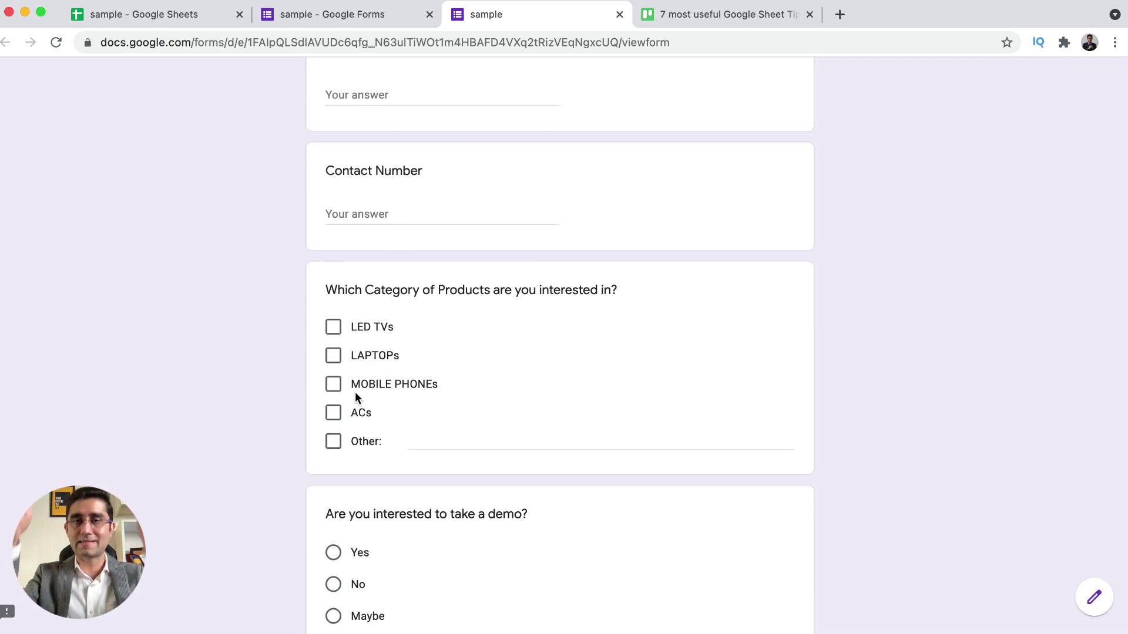
click(123, 17)
click(167, 223)
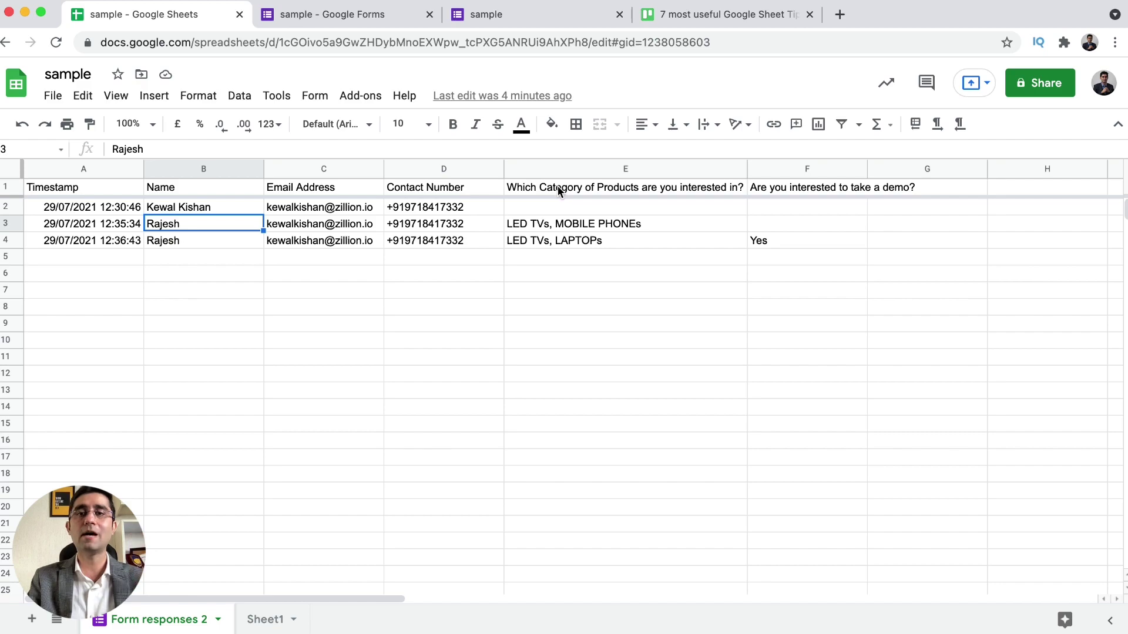
click(612, 170)
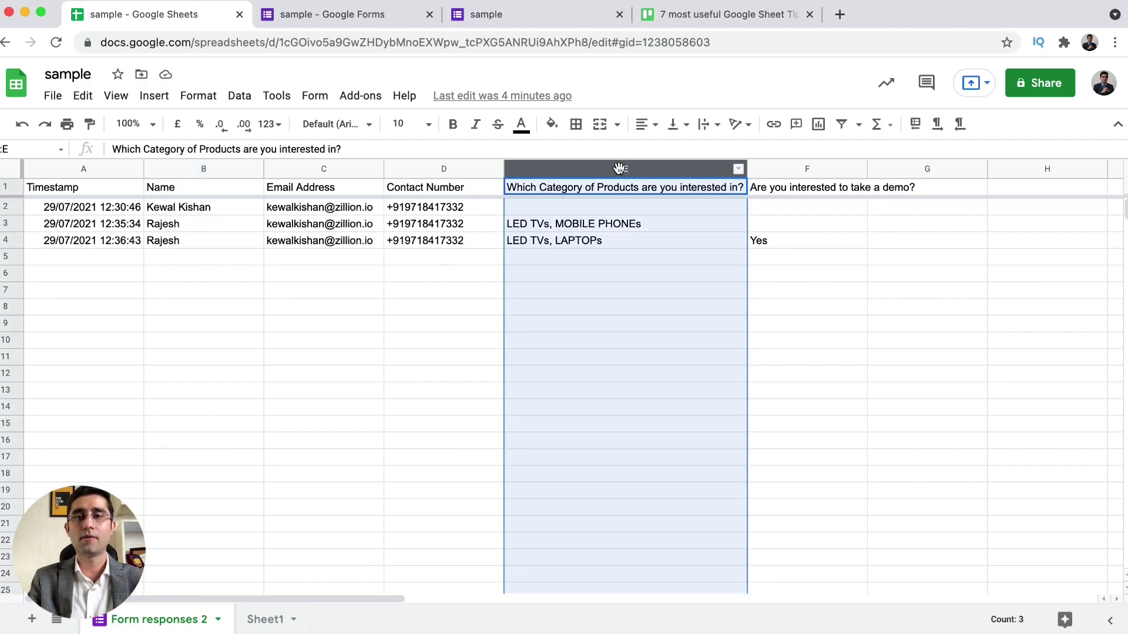
click(630, 221)
click(626, 171)
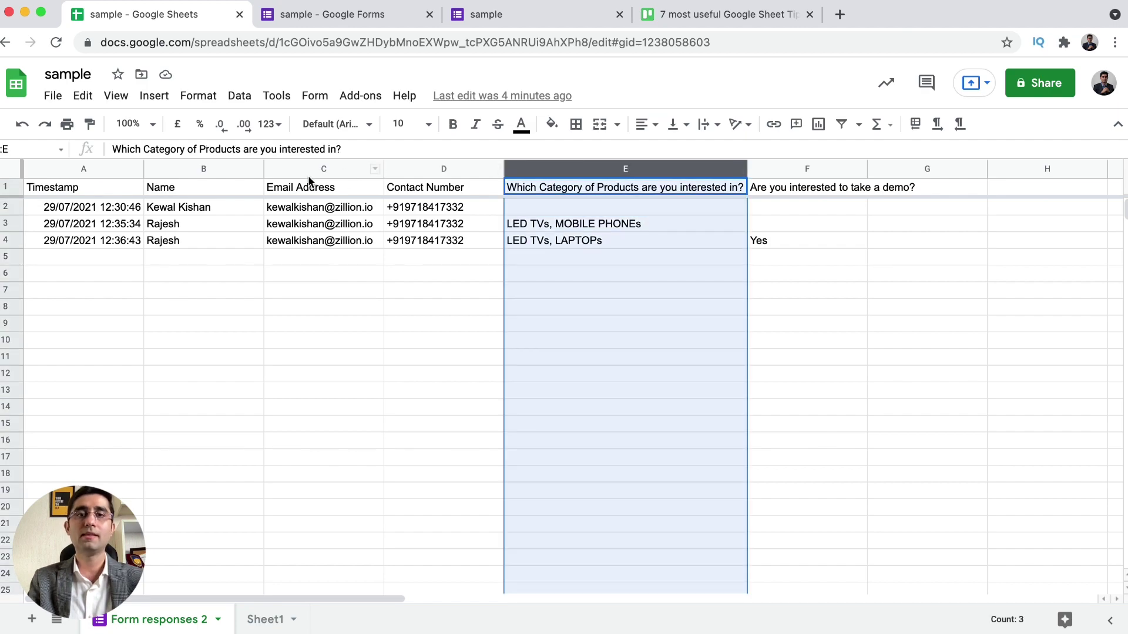
click(806, 170)
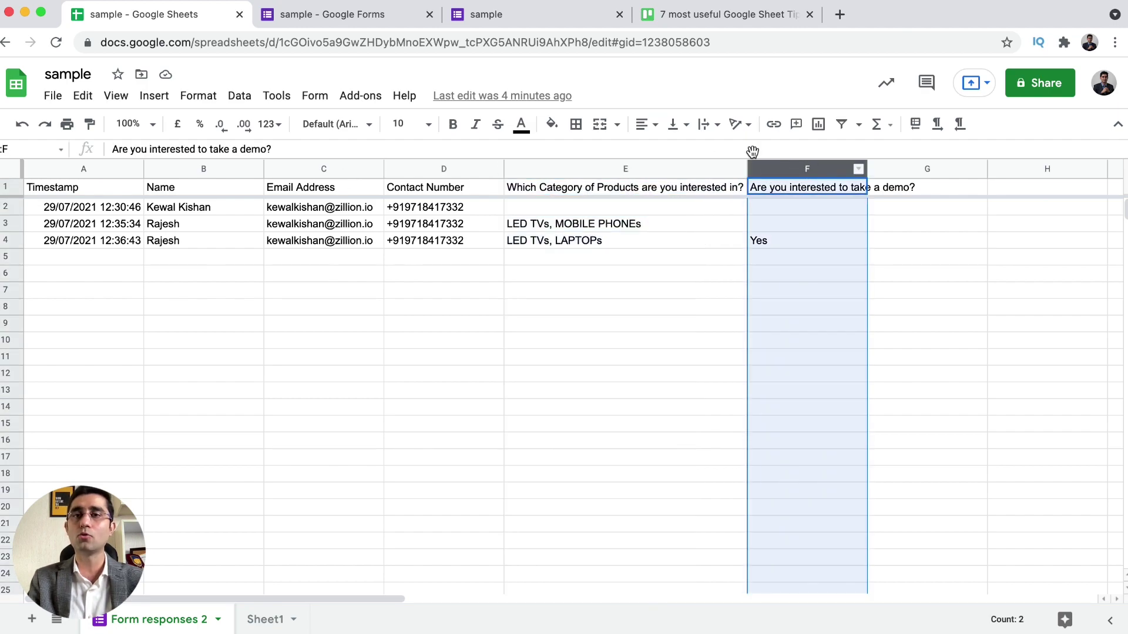
click(510, 173)
click(337, 17)
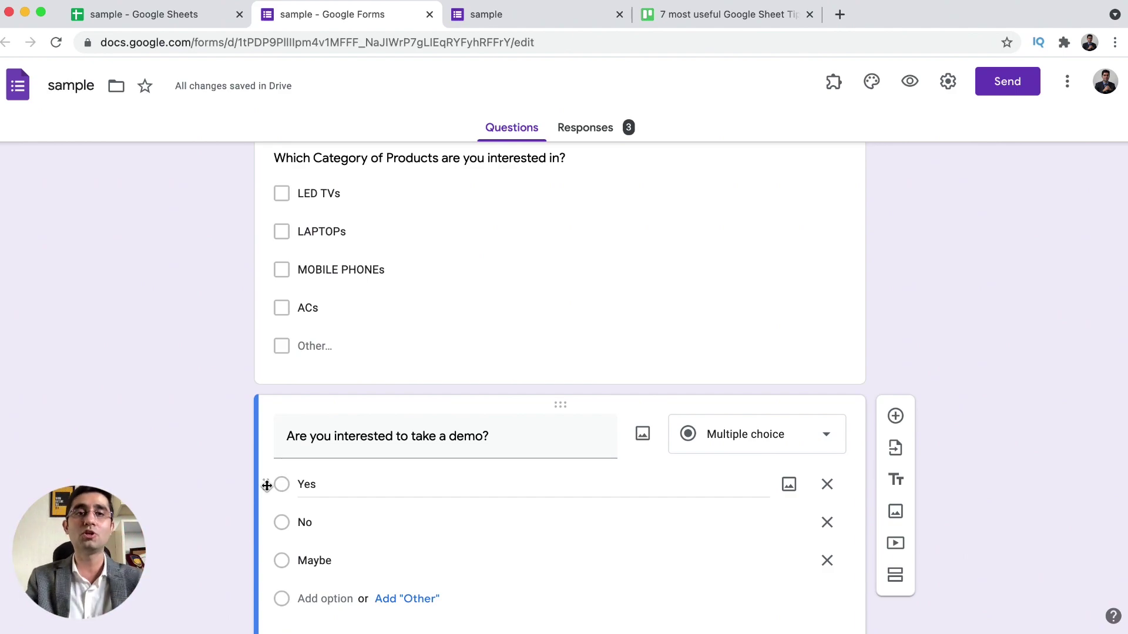
key(ctrl+shift+Tab)
click(479, 214)
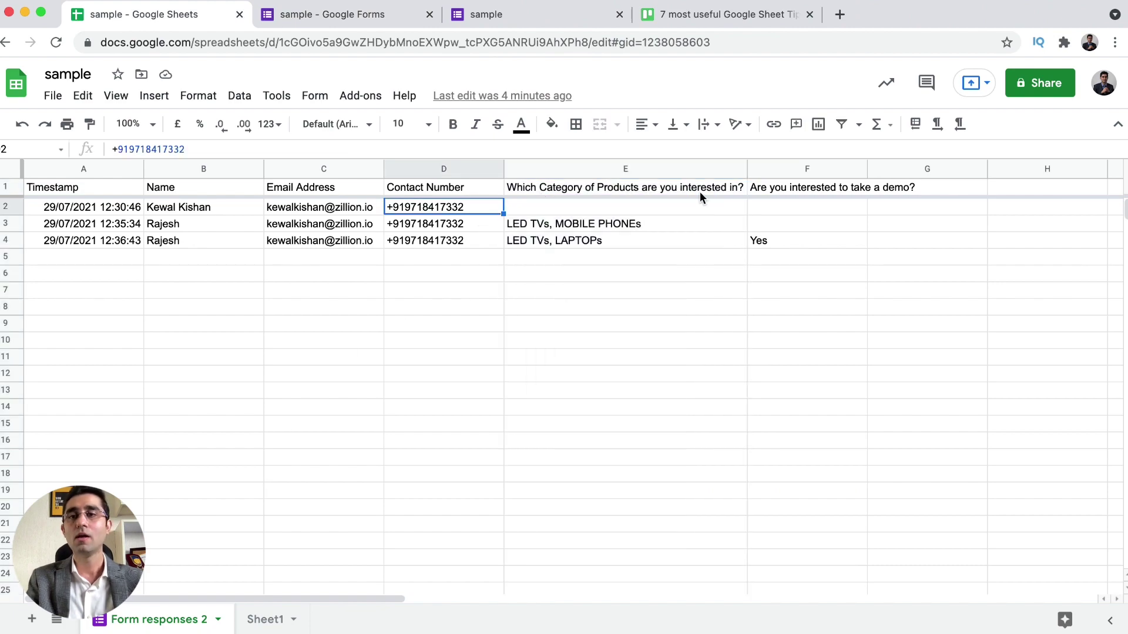
click(786, 193)
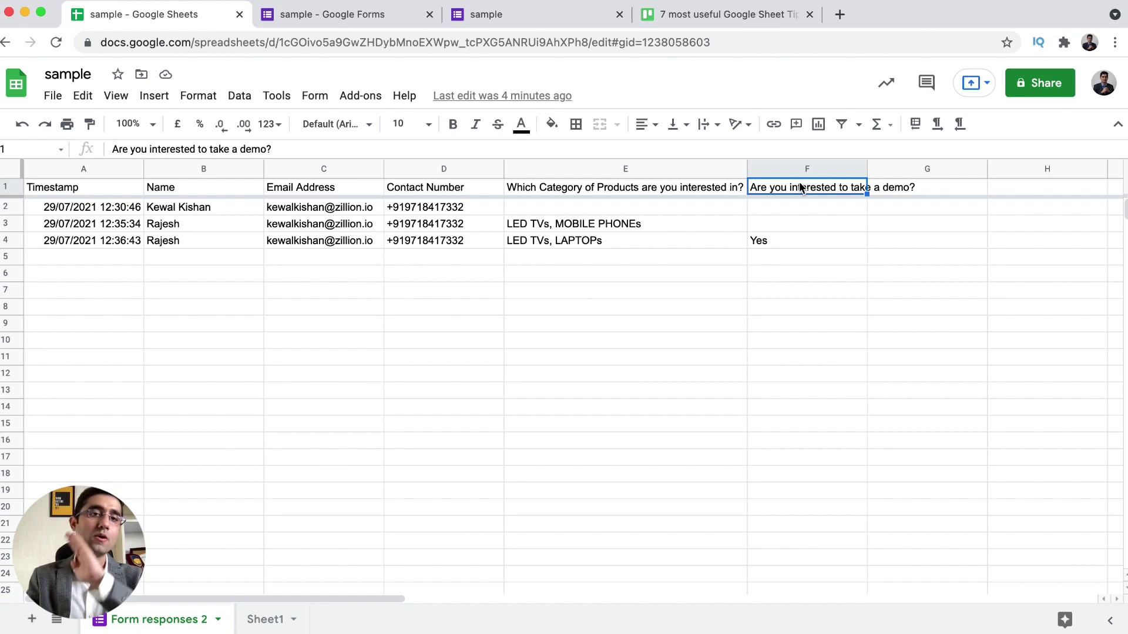
click(797, 168)
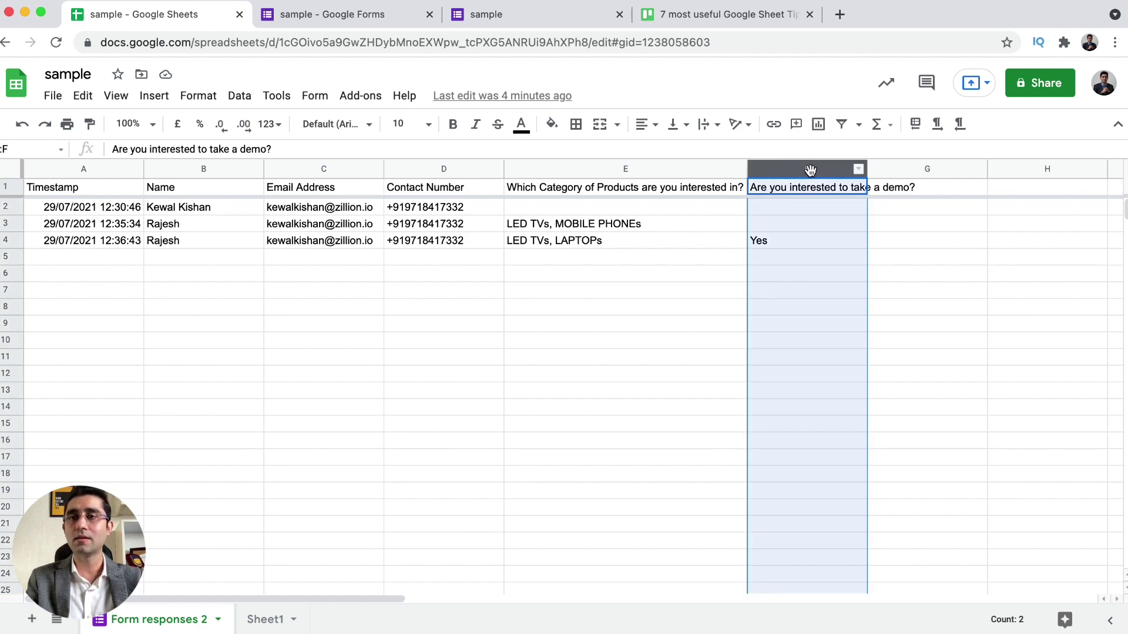
- Drag the demo-interest column F to column C, between Name and Email
drag(810, 170, 329, 130)
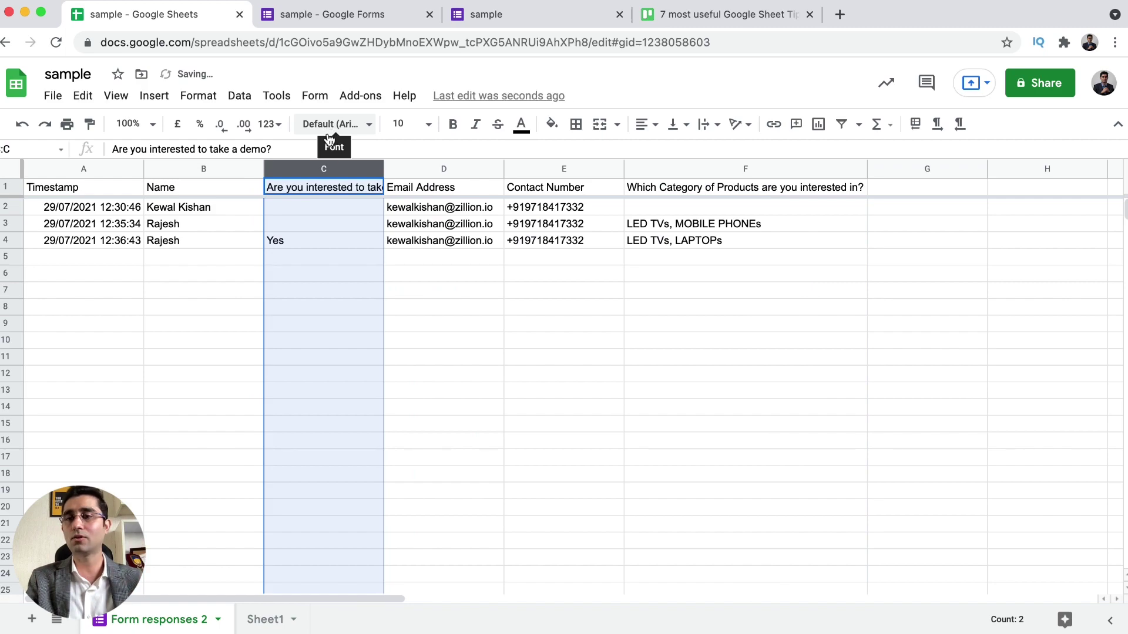
click(316, 227)
click(448, 242)
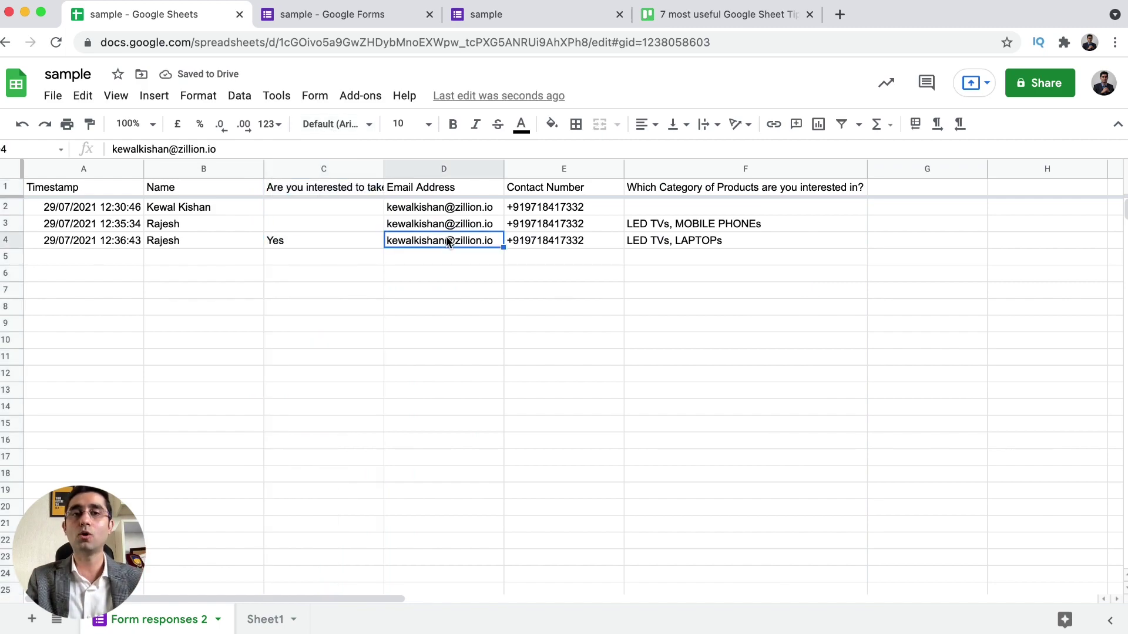
- Open the live sample form in its tab to submit a response
click(343, 16)
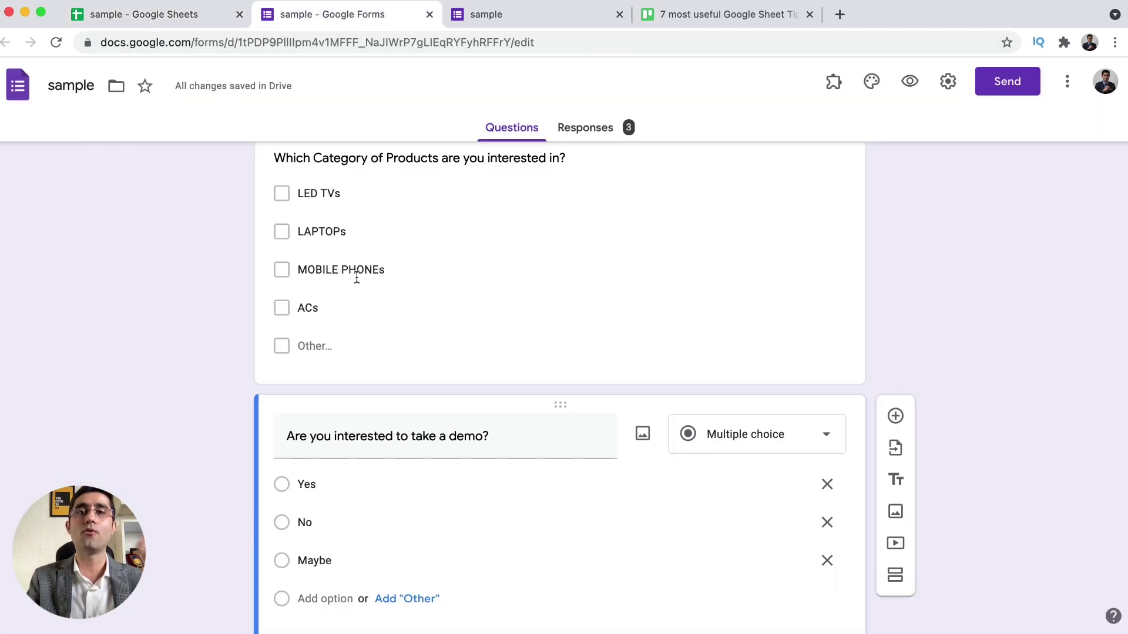
click(509, 15)
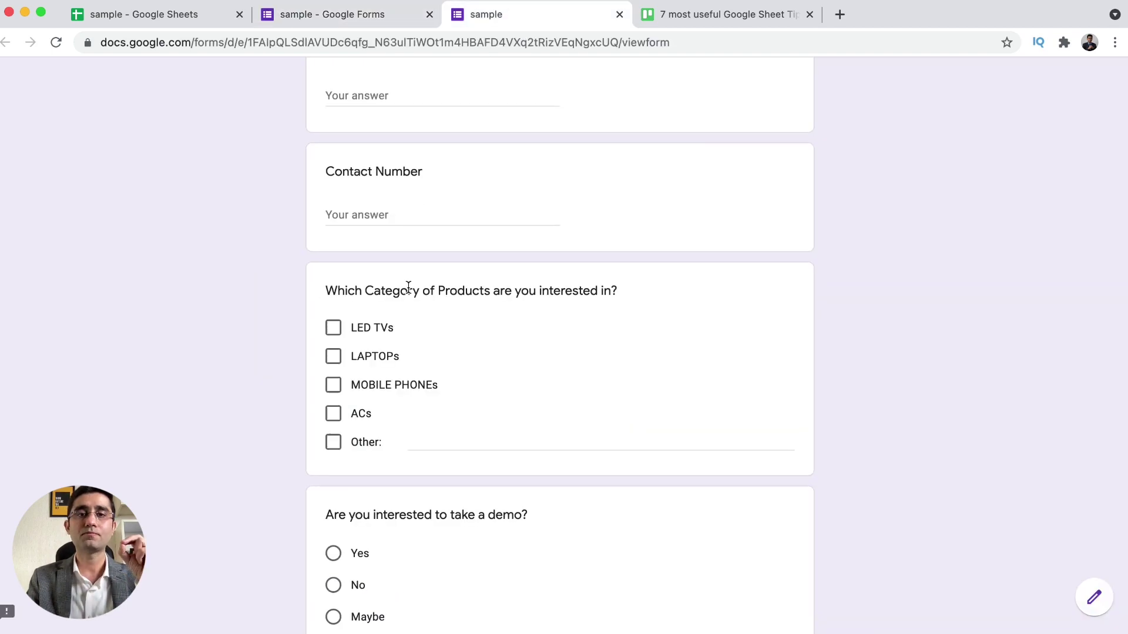
scroll(407, 284, up, 4)
scroll(408, 285, down, 7)
scroll(409, 292, up, 7)
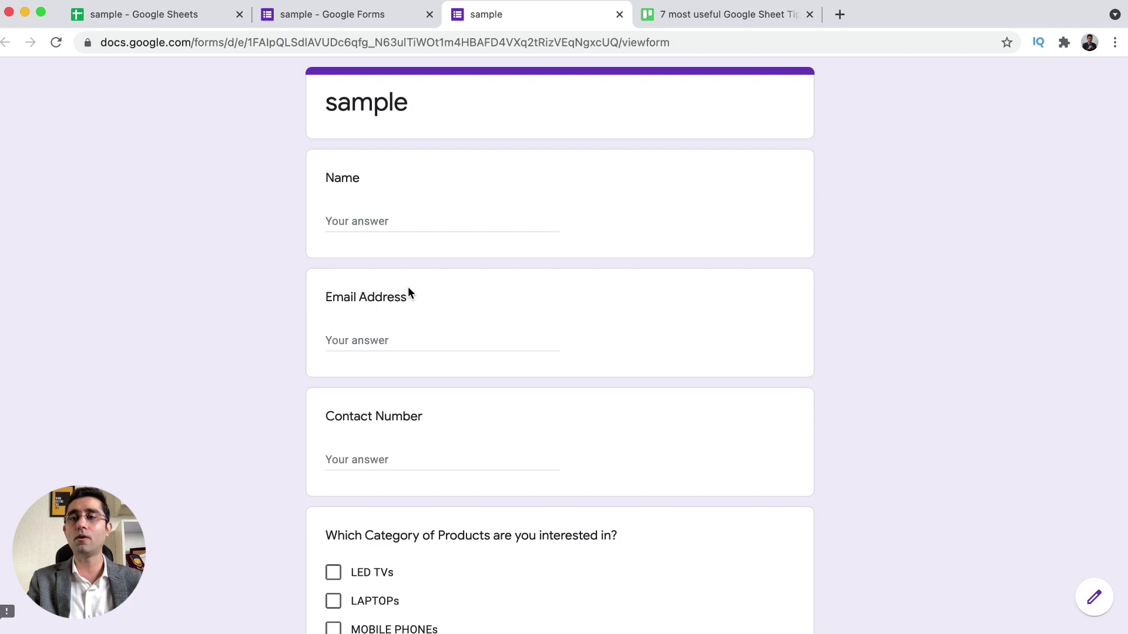
- Fill in the respondent's name, then autofill the email and contact number
click(198, 10)
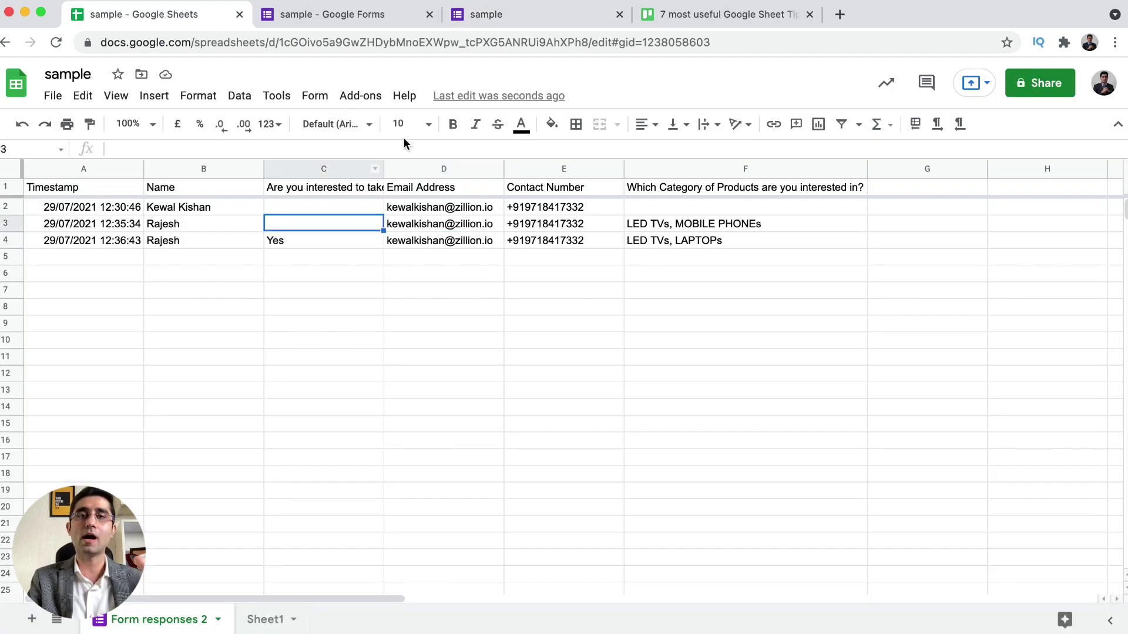
click(487, 15)
click(399, 219)
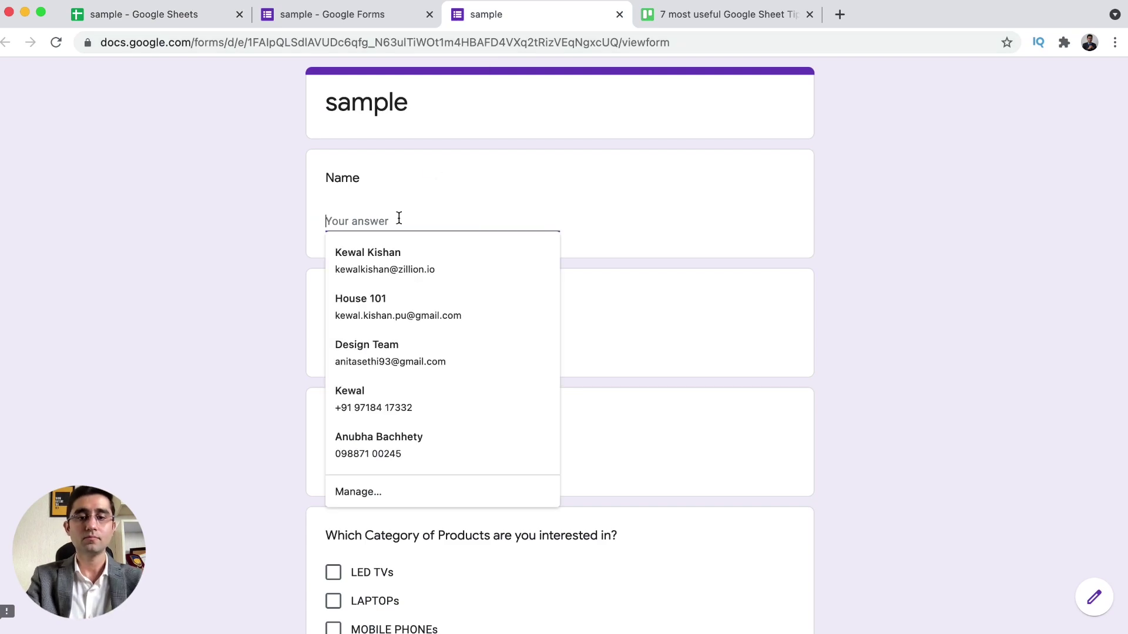
text(Raman)
key(Tab)
text(k)
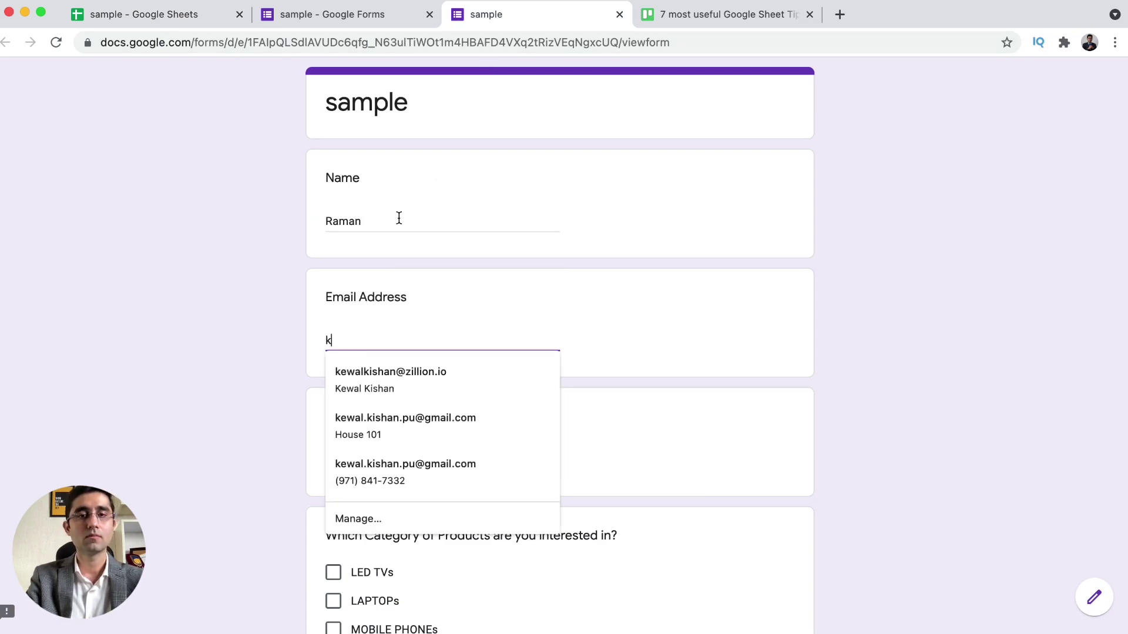
key(Down)
key(Return)
key(Tab)
- Tick LAPTOPs and ACs, answer Maybe to the demo question, and submit
scroll(399, 216, down, 2)
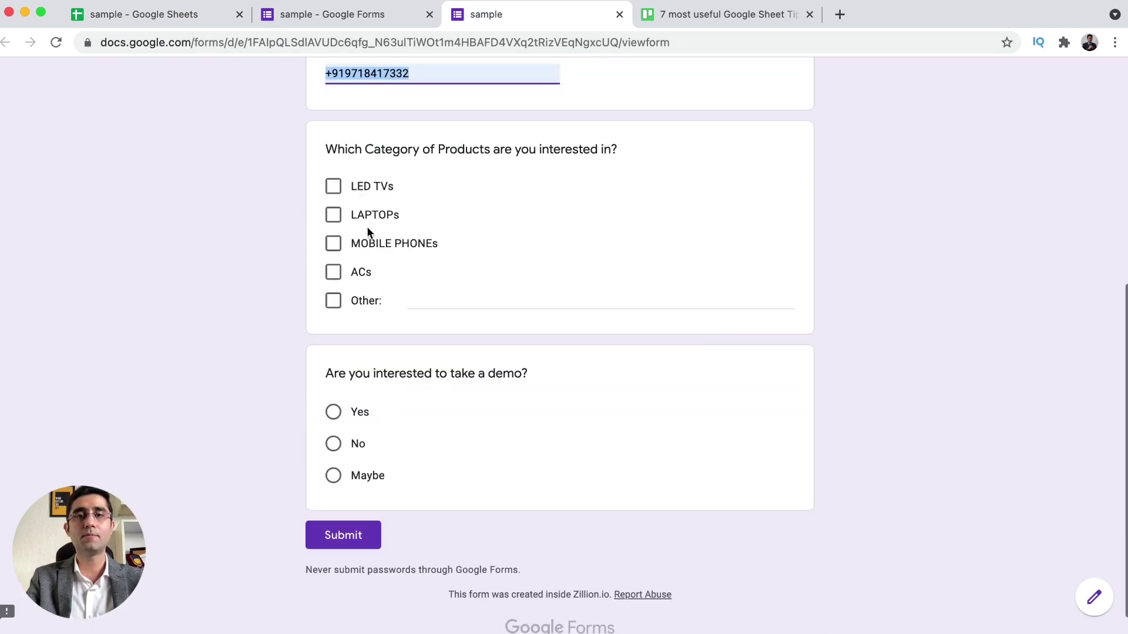
click(333, 215)
click(333, 272)
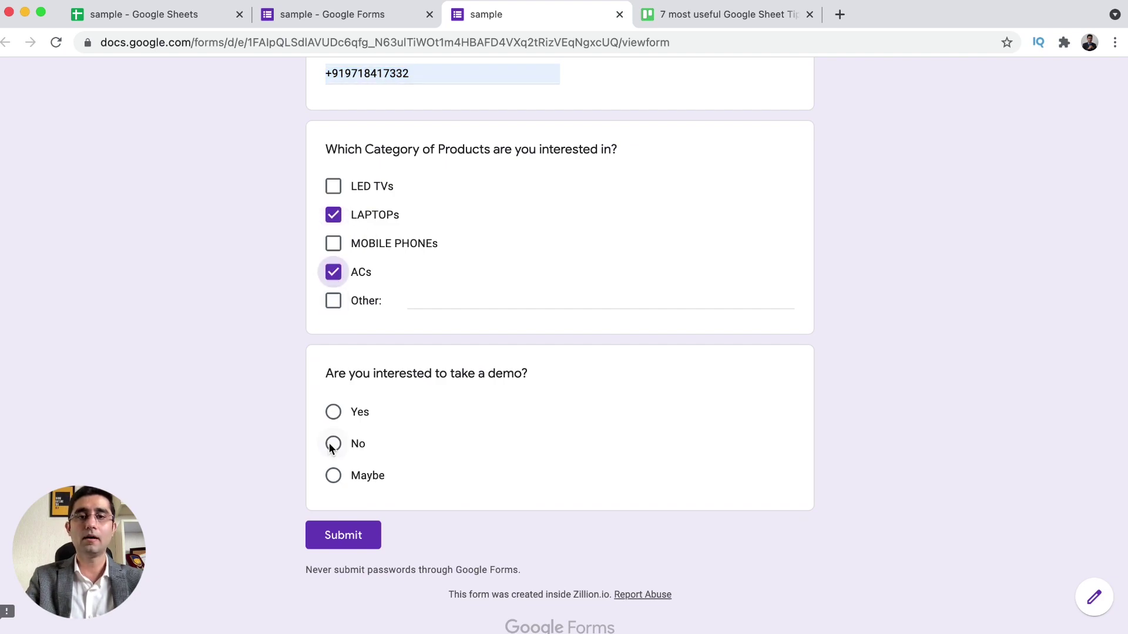
click(332, 475)
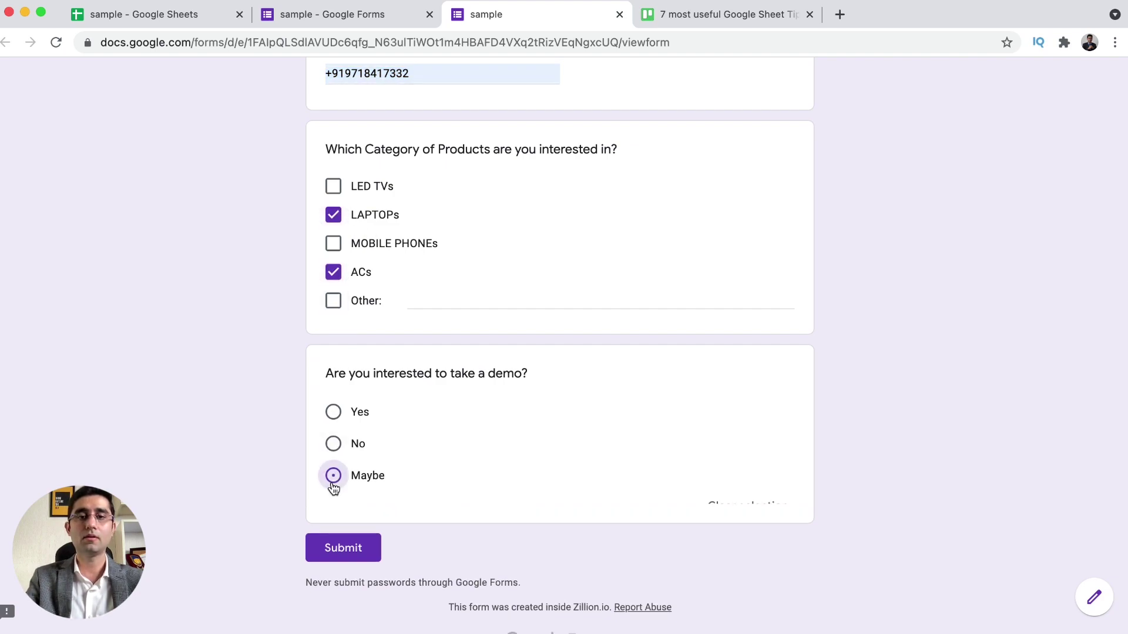
click(347, 563)
- Check the new response's Maybe answer in cell C5 of the spreadsheet
key(ctrl+shift+Tab)
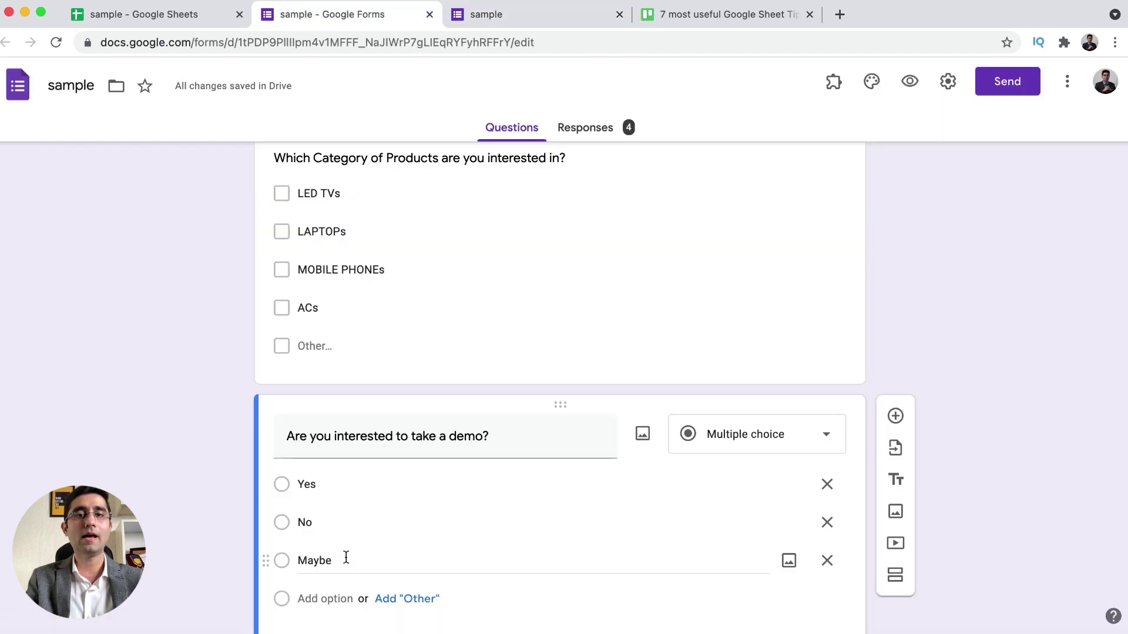
key(ctrl+shift+Tab)
click(283, 259)
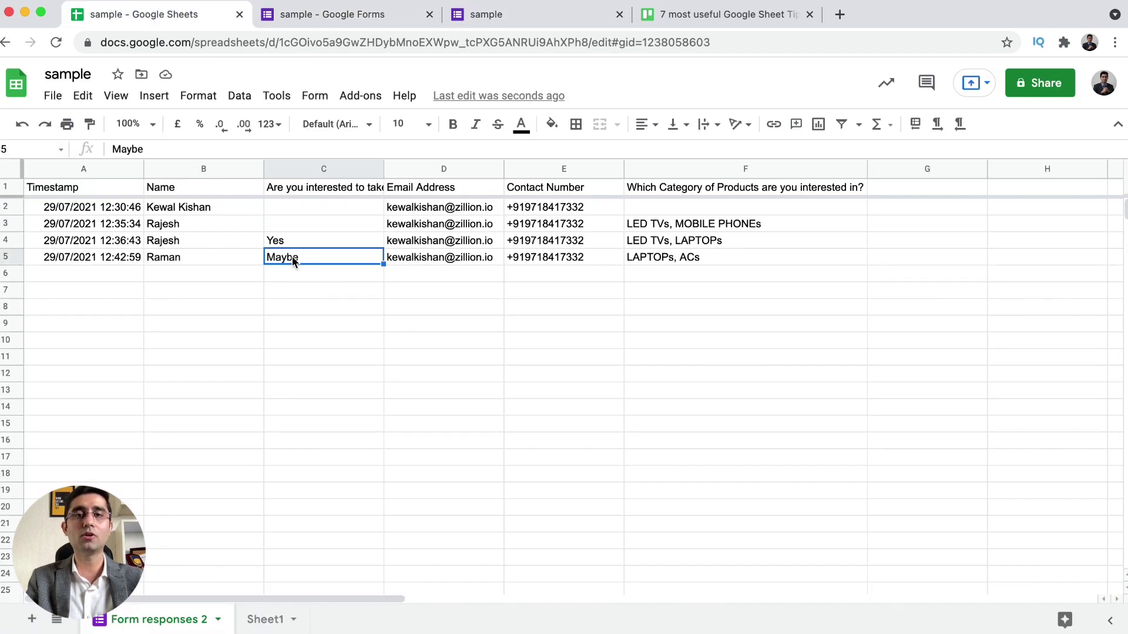
- Start another blank response on the live form
click(497, 15)
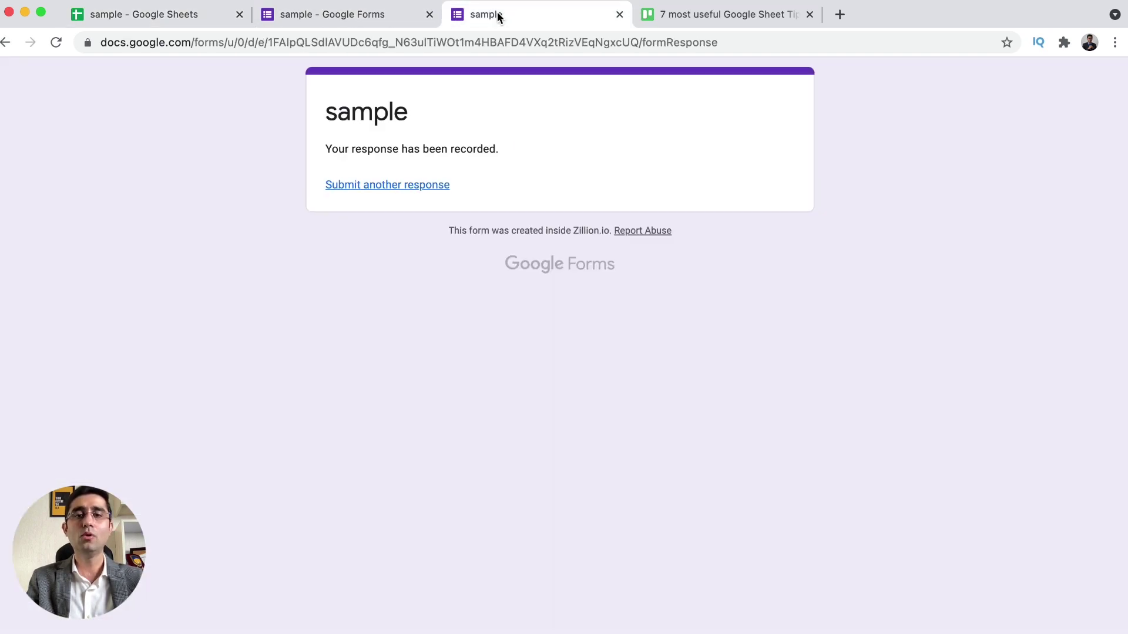
click(356, 186)
scroll(400, 382, down, 7)
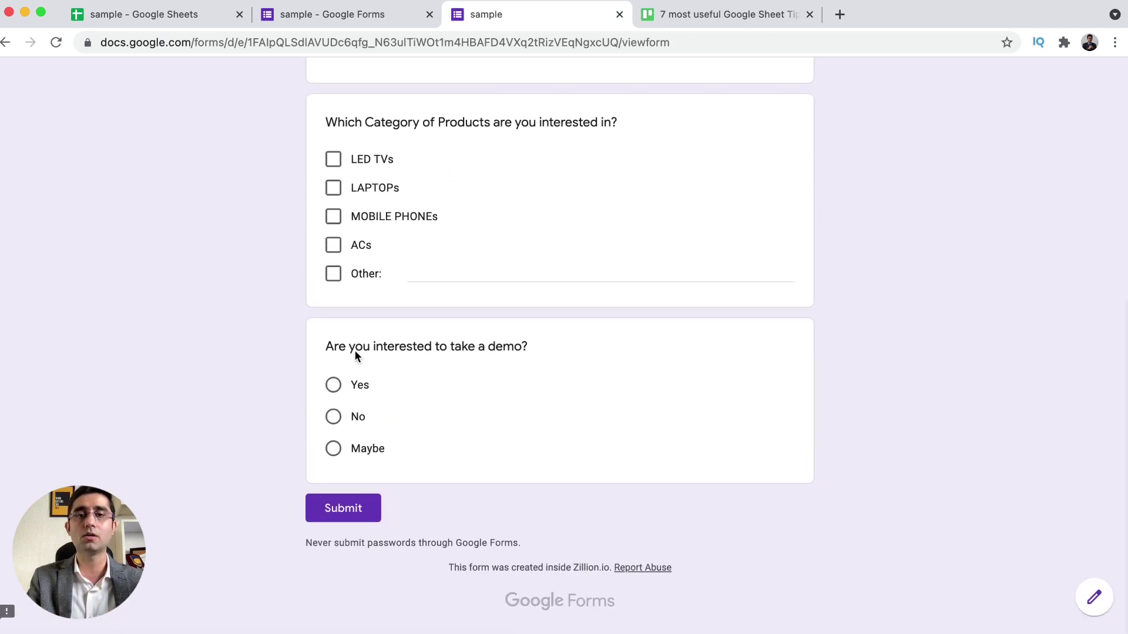
- Inspect the demo-interest column C and Email column D, then return to the form
click(143, 13)
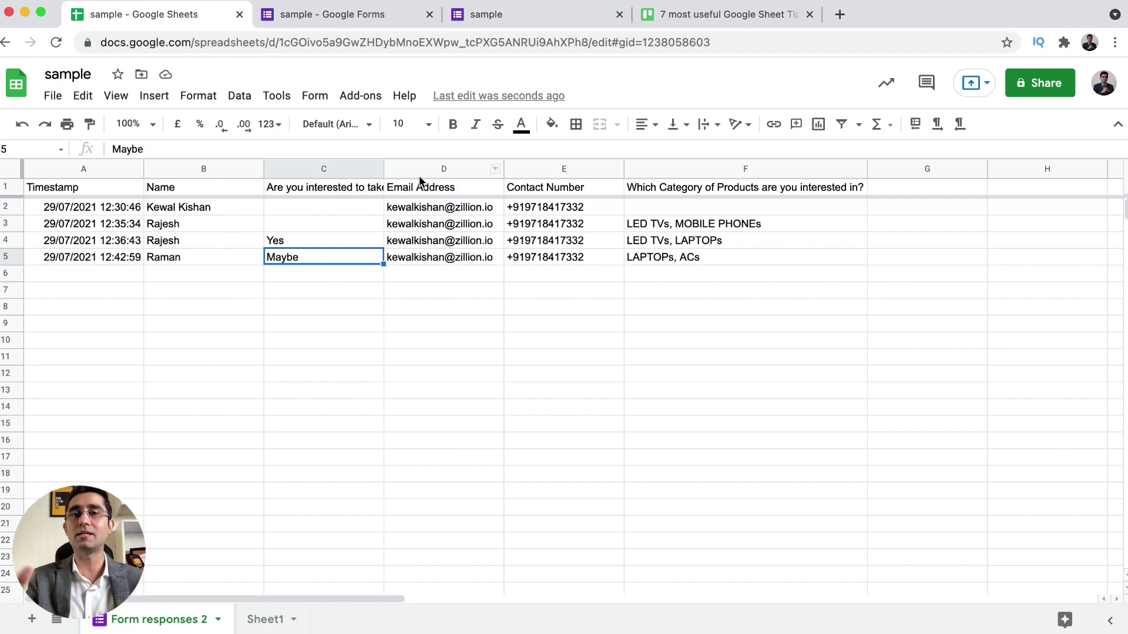
click(326, 170)
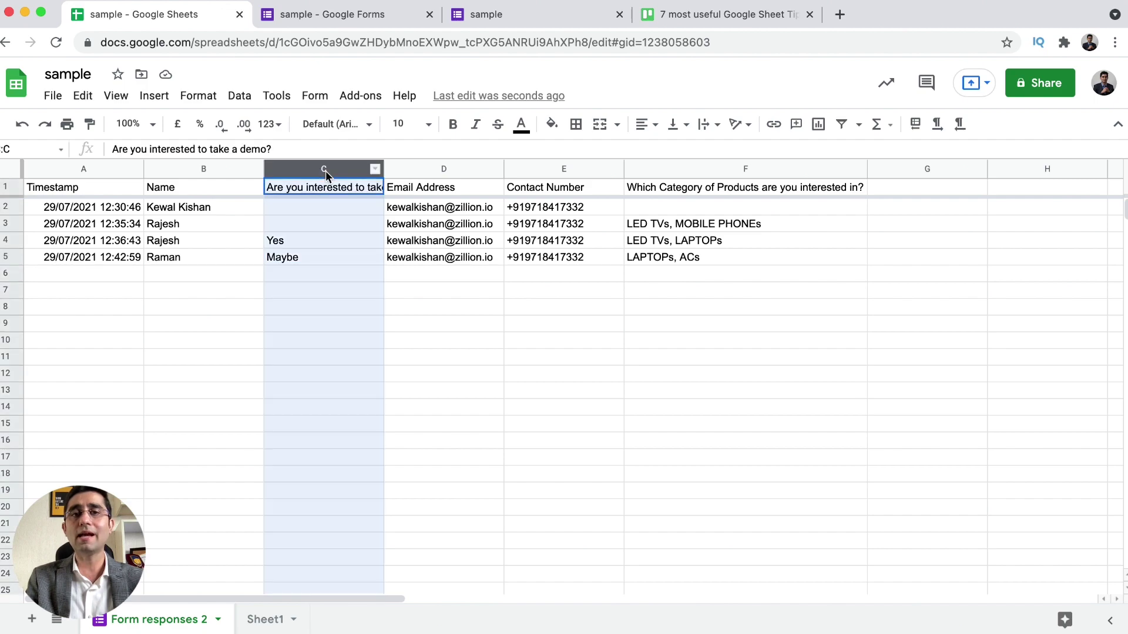
click(428, 170)
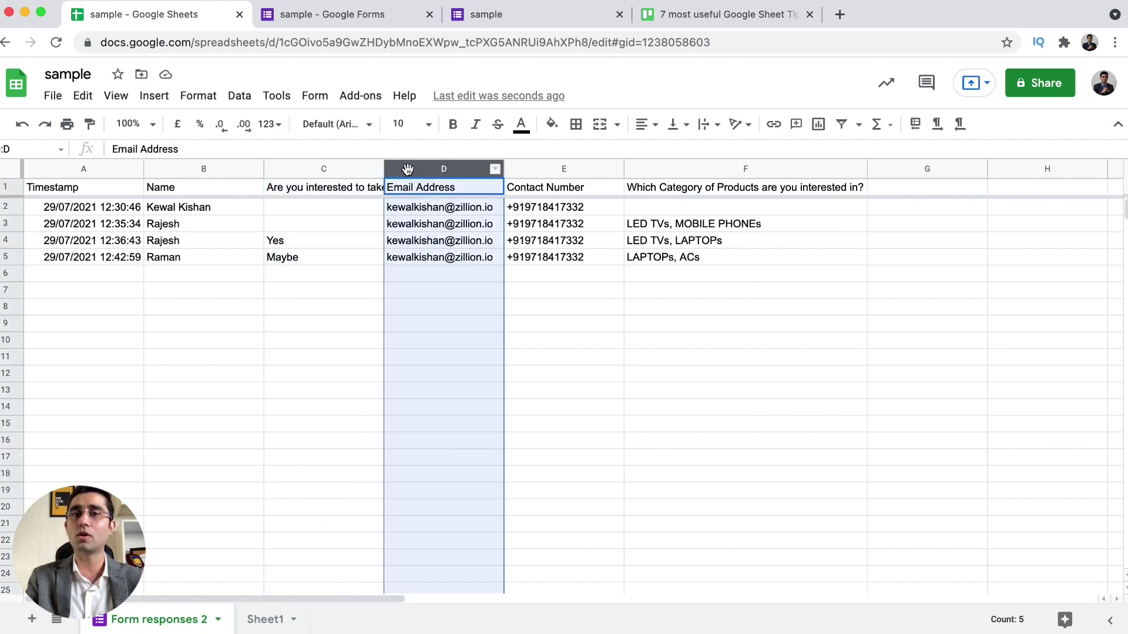
click(495, 14)
scroll(304, 338, up, 10)
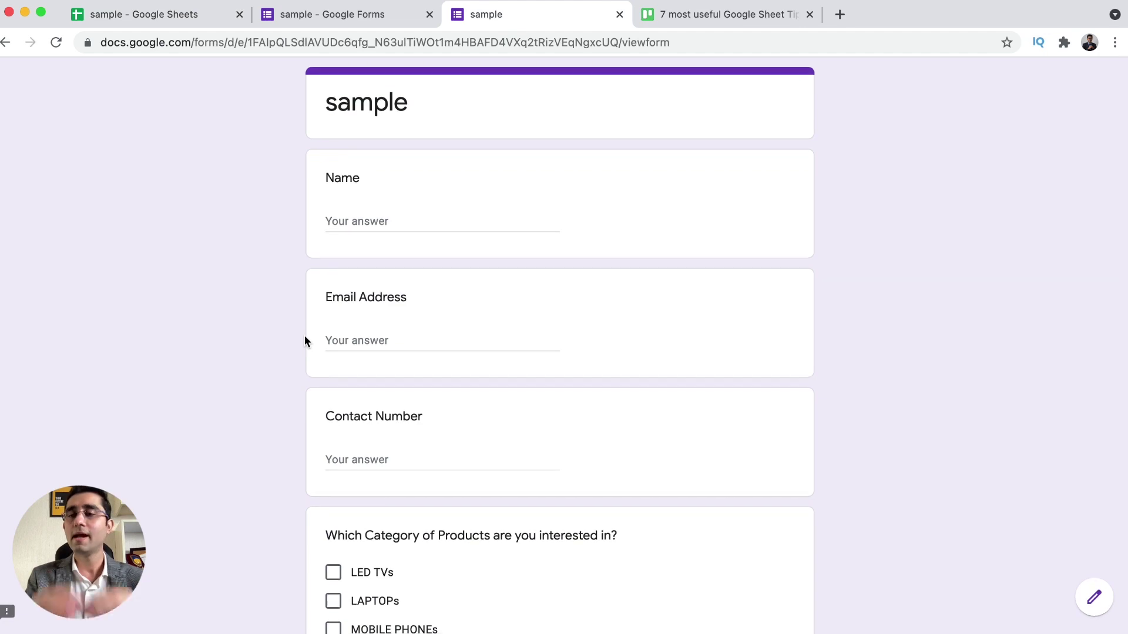